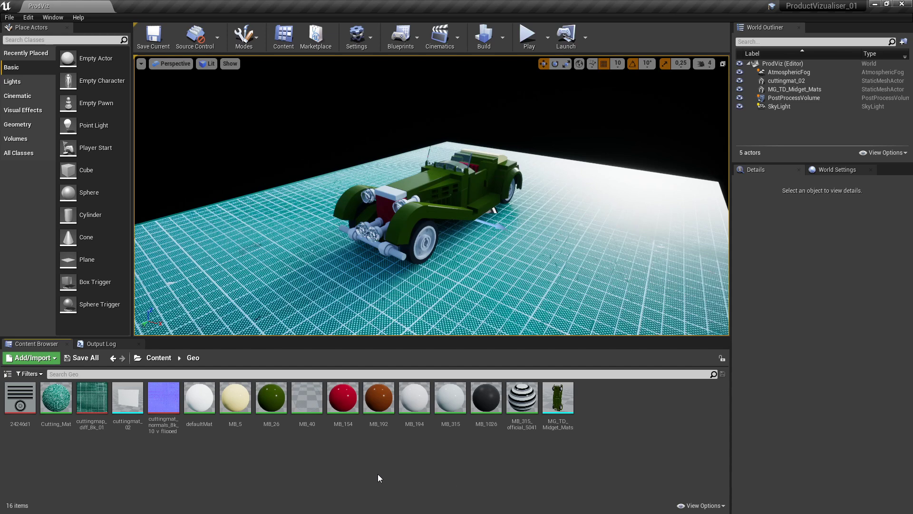
Step: Open the green MB_26 material from the Geo folder
double_click(270, 395)
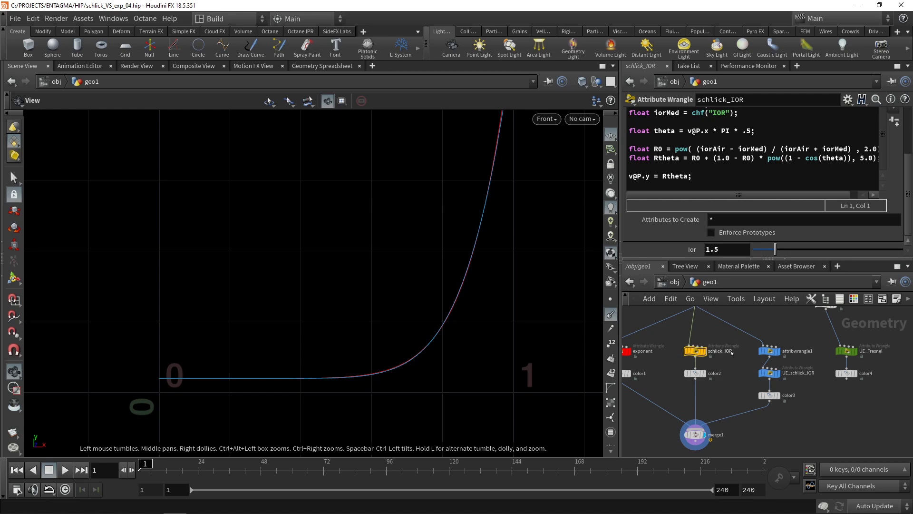
Step: In Houdini, try an Ior of 1.72 on the schlick_IOR wrangle, compare the curves, and lower the value again
left_click_drag(778, 253, 779, 253)
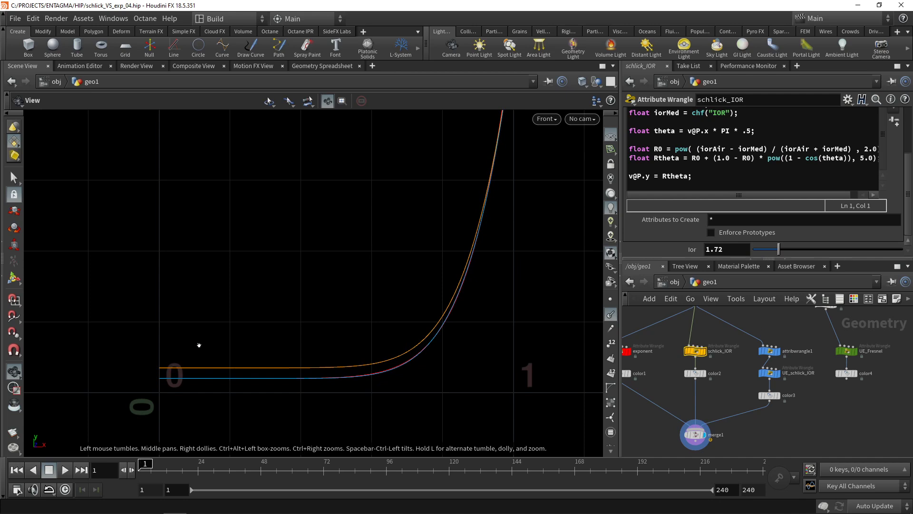
scroll(202, 345, "down", 3)
middle_click_drag(204, 344, 205, 380)
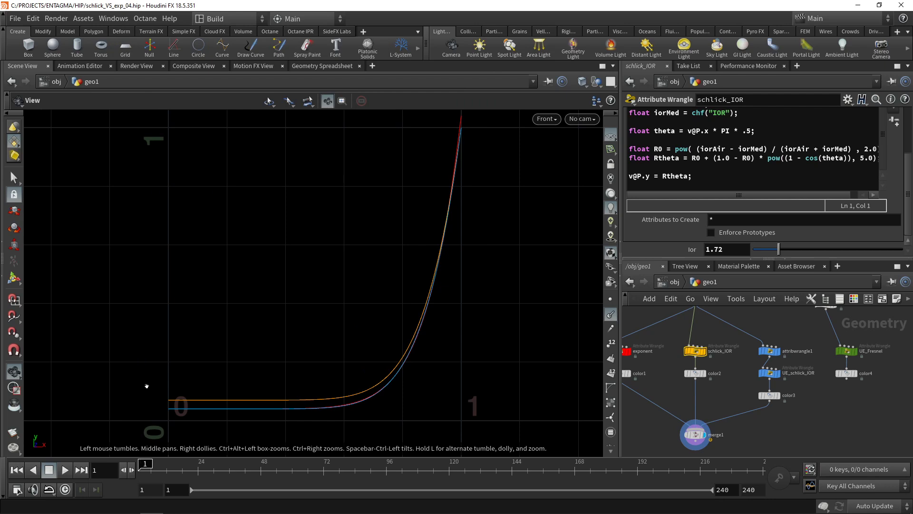
mouse_move(779, 250)
left_mouse_down()
mouse_move(903, 250)
mouse_move(764, 249)
mouse_move(776, 250)
left_mouse_up()
Step: Switch to the browser and examine the Fresnel formula under Specular F in the Real Shading in Unreal Engine 4 notes
key("alt+Tab")
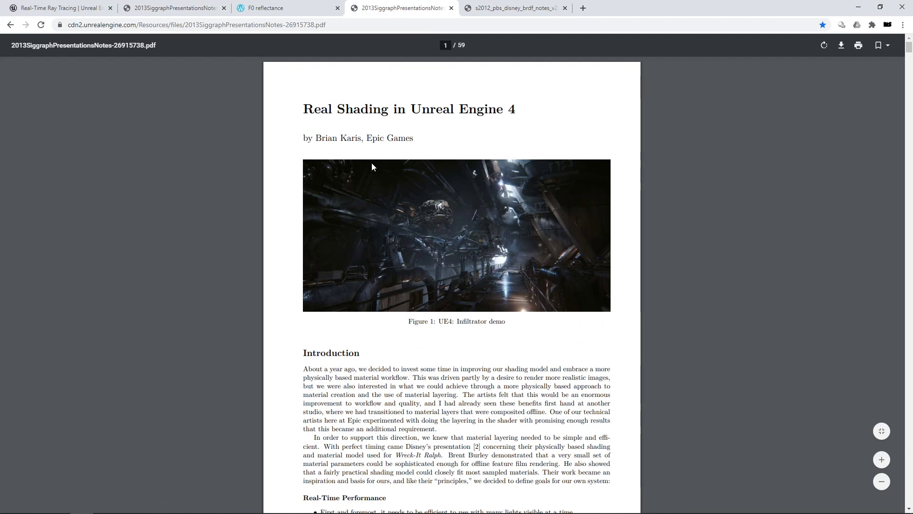
left_click(172, 8)
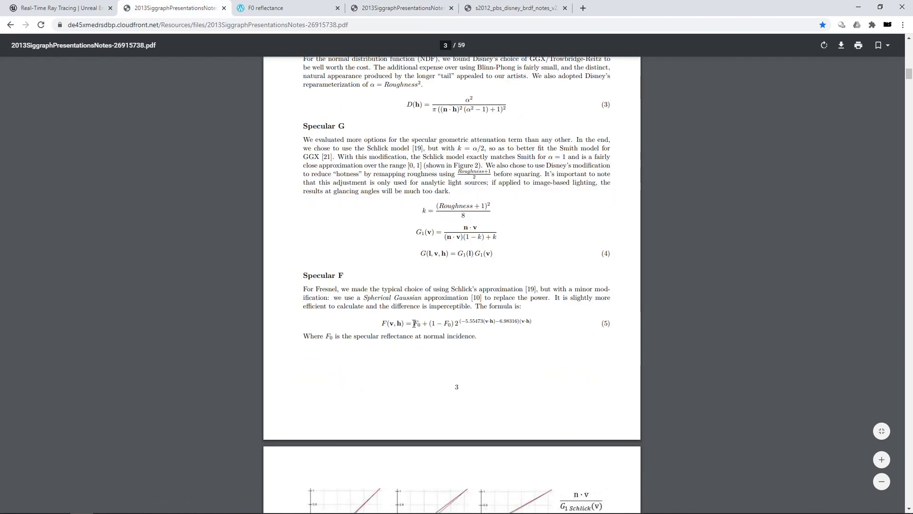
left_click_drag(414, 323, 533, 324)
left_click(472, 327)
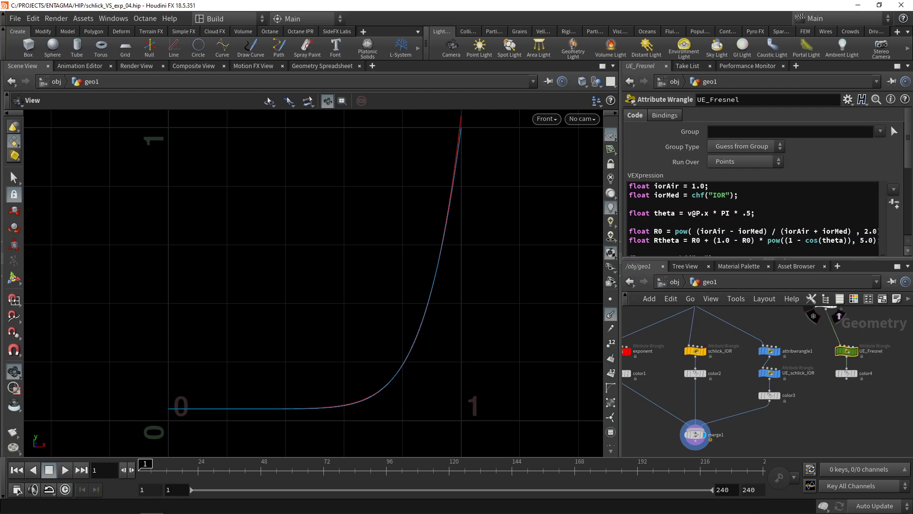
Step: Inspect the UE_Fresnel wrangle's code in Houdini and connect its color4 node to merge1
left_click_drag(908, 160, 907, 221)
left_click(845, 383)
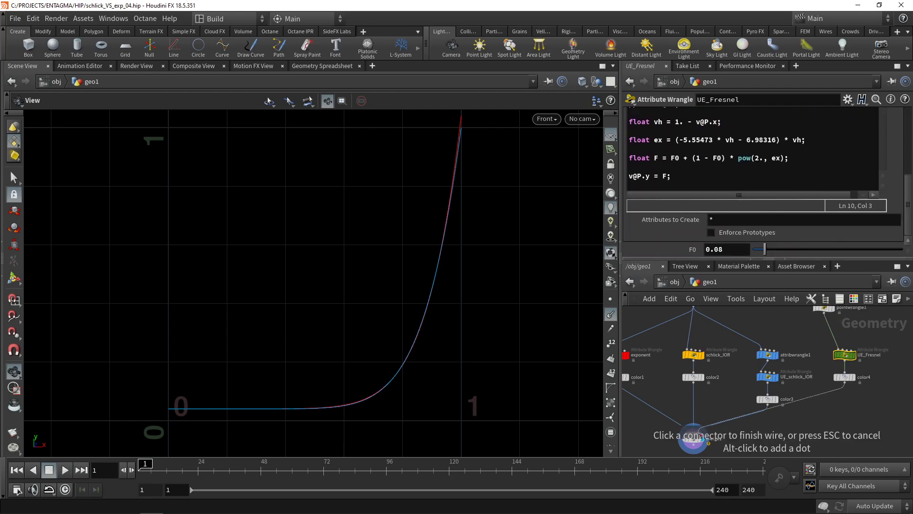
left_click(694, 432)
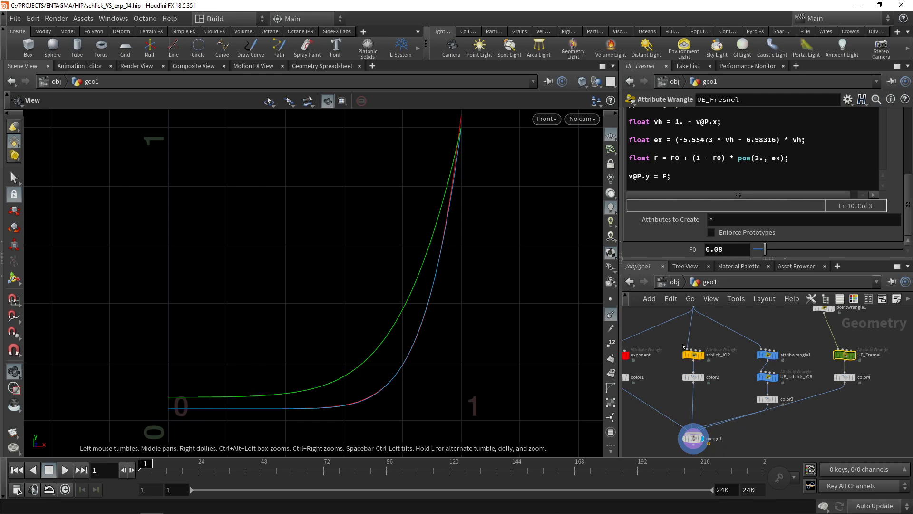
Step: Raise the schlick_IOR wrangle's Ior to about 1.79 and enlarge the parameter area
left_click(693, 354)
left_click_drag(774, 249, 781, 251)
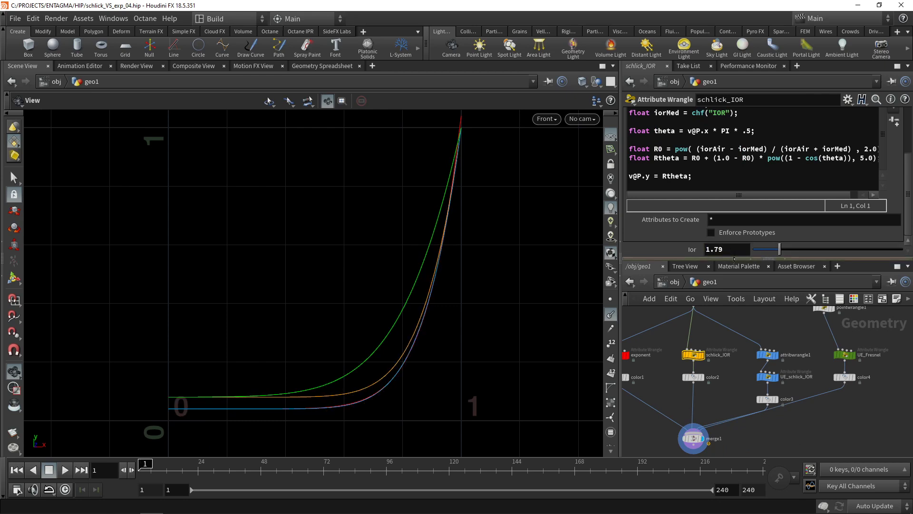
left_click_drag(734, 258, 731, 276)
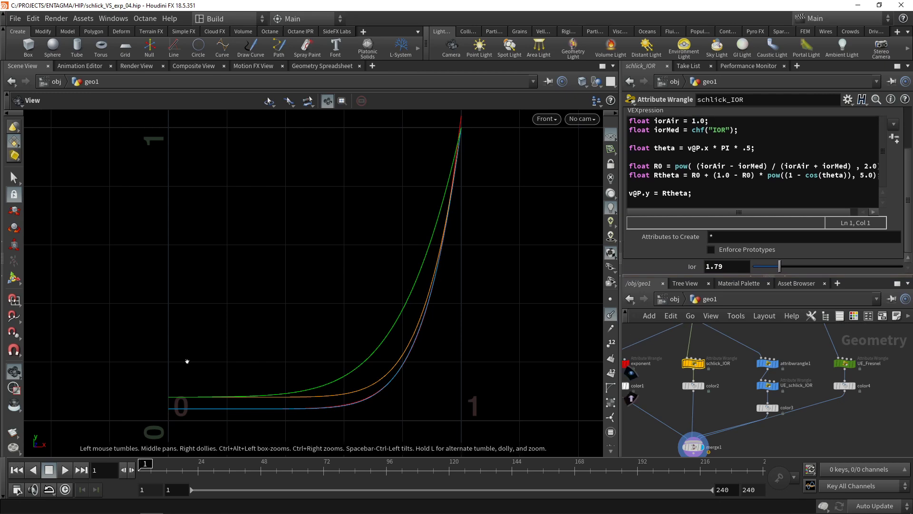
Step: Switch to the browser and review the IOR-to-F0 equation on the F0 reflectance page
left_click(70, 504)
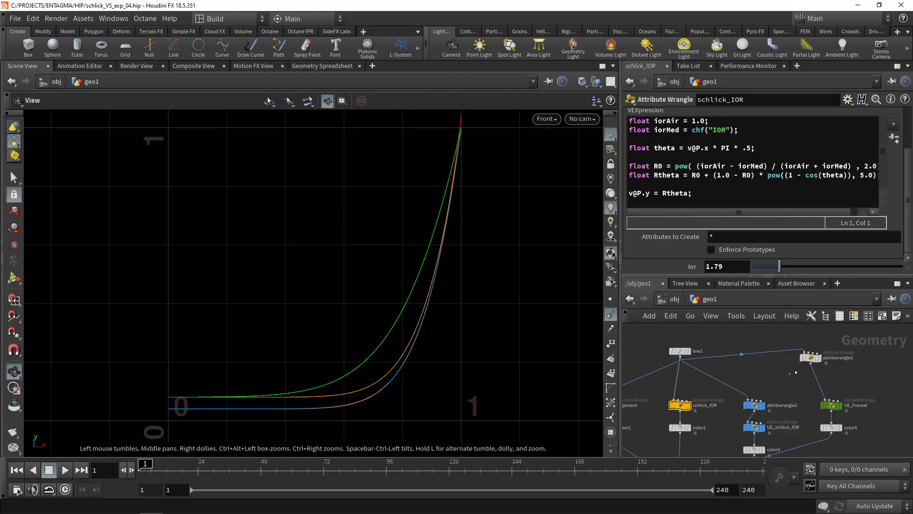
Step: In Houdini, set pointwrangle1's Ior to 1.78 and show its f0 attribute in the Geometry Spreadsheet
left_click_drag(811, 357, 831, 386)
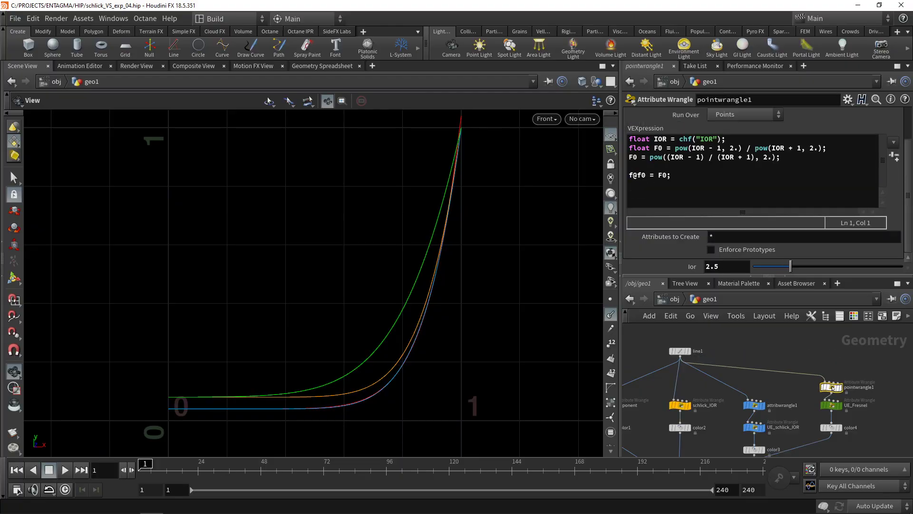
left_click_drag(721, 267, 673, 264)
type("1.78")
key("Return")
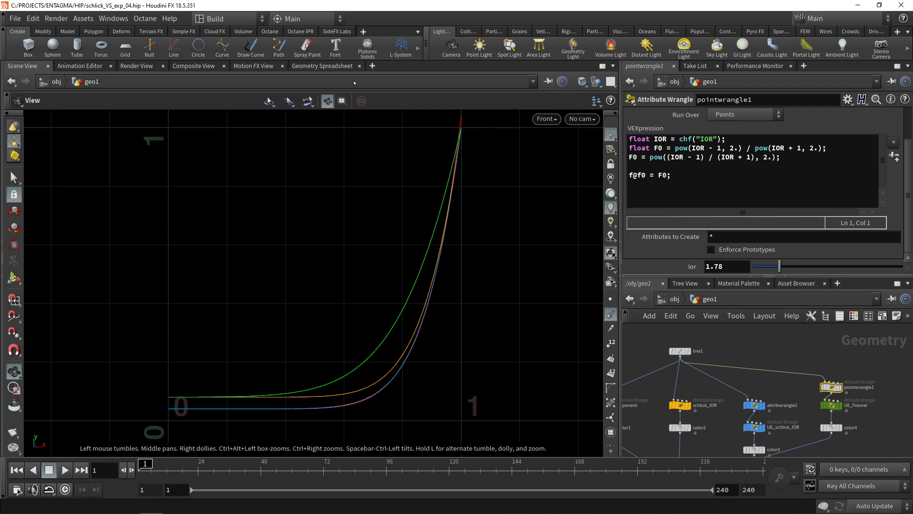
left_click(320, 66)
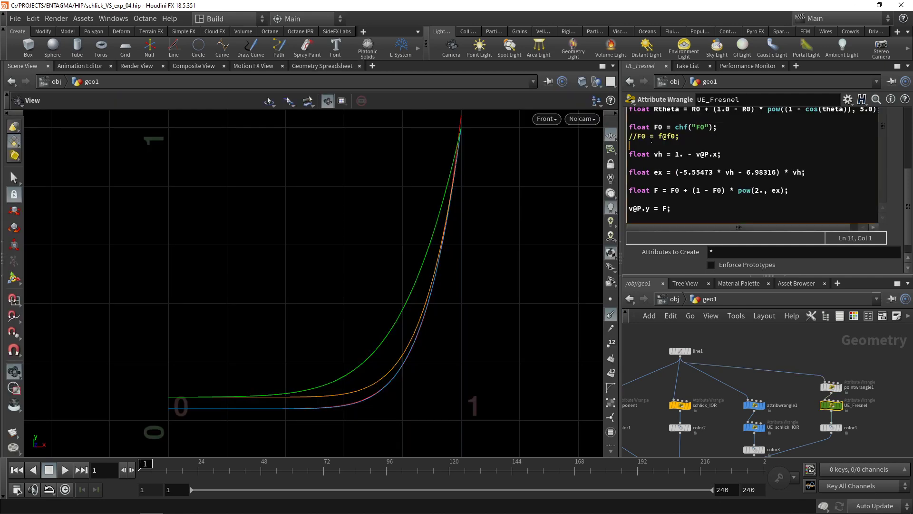
Step: Uncomment the line F0 = f@f0; in the UE_Fresnel wrangle so it uses the incoming f0 attribute
left_click(629, 209)
left_click(634, 136)
key("BackSpace")
key("Delete")
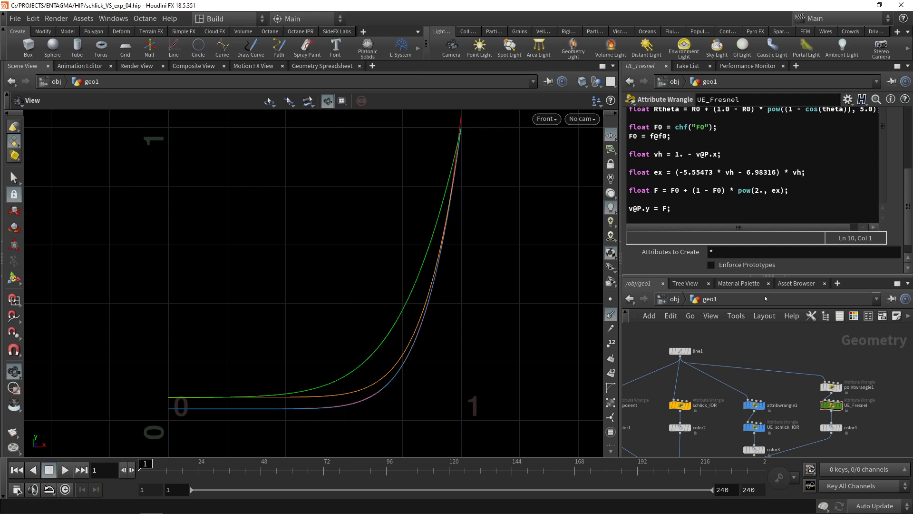
scroll(911, 227, "down", 2)
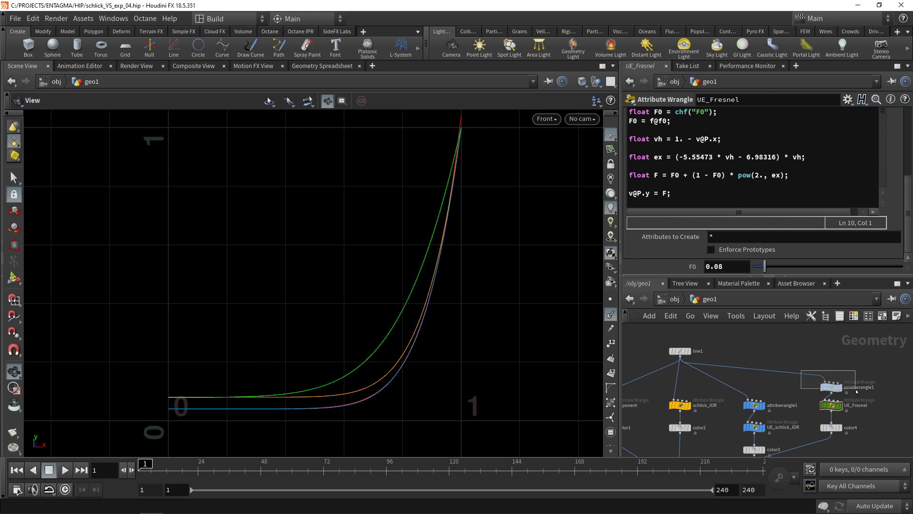
Step: Try an Ior of about 1.66 on pointwrangle1 to see its effect on the green curve
left_click(832, 386)
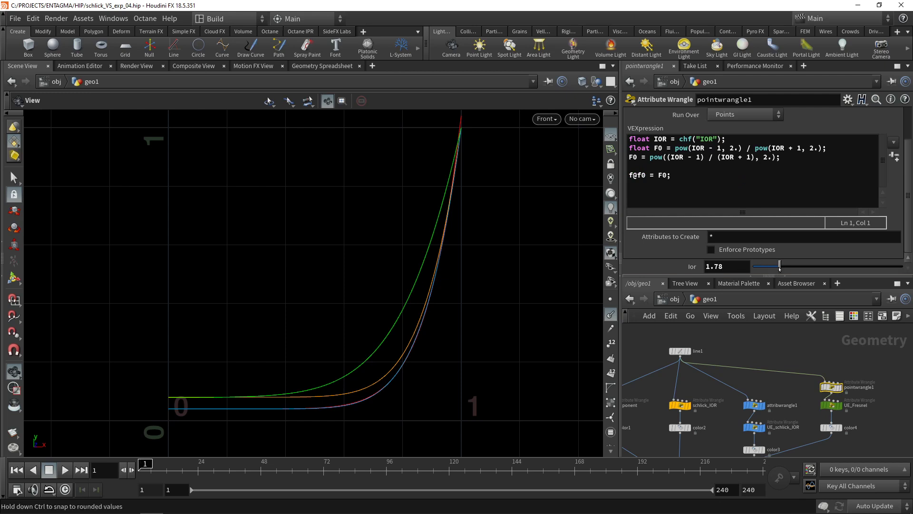
left_click_drag(779, 268, 778, 269)
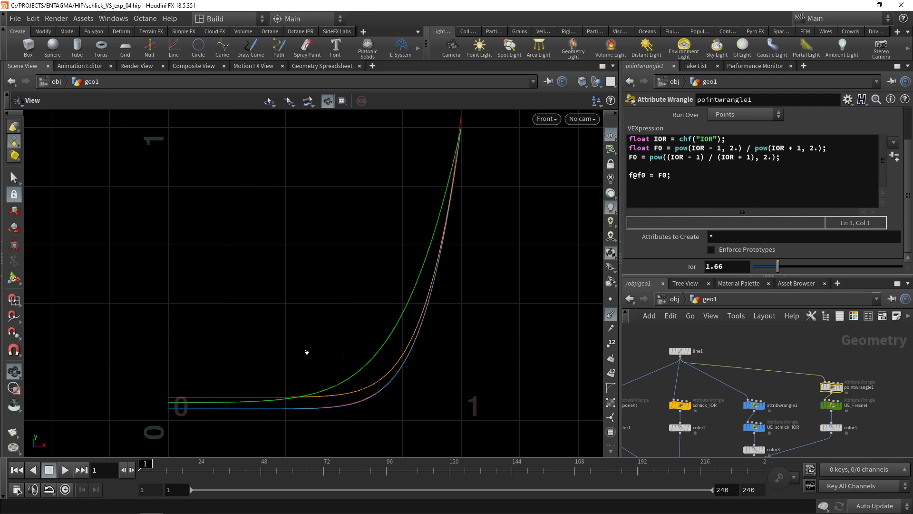
Step: Set pointwrangle1's Ior to 1.5 and check the f0 attribute in the Geometry Spreadsheet
middle_click_drag(876, 402, 861, 384)
left_click(738, 267)
key("BackSpace")
key("BackSpace")
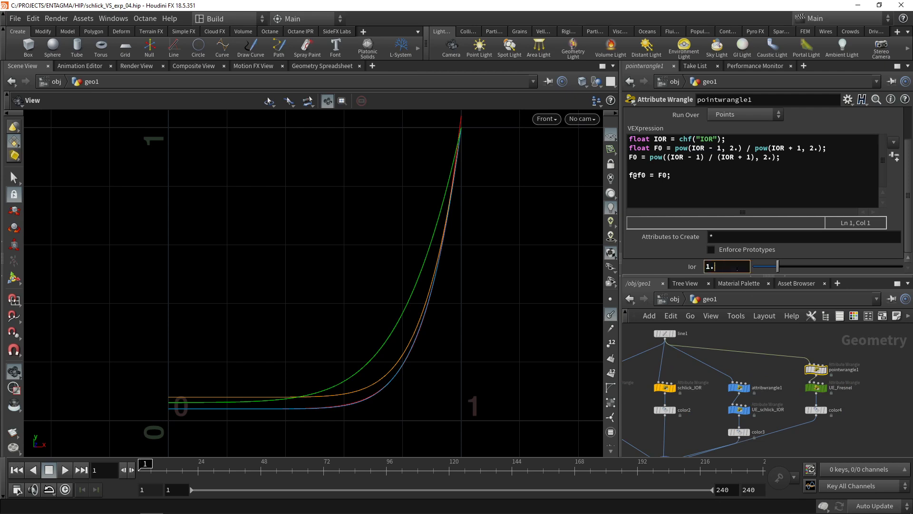
type("5")
key("Return")
left_click(322, 66)
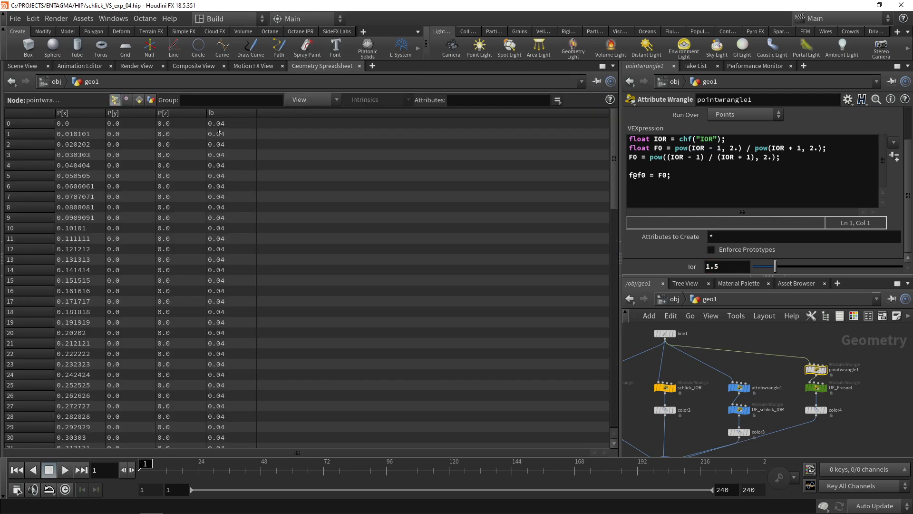
left_click(22, 66)
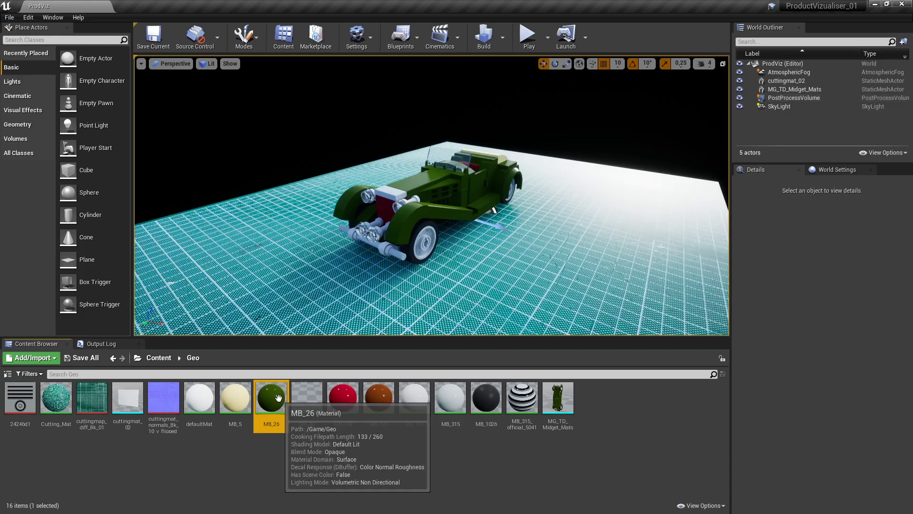
Step: In Unreal, open the MB_26 material and delete the Fresnel node feeding its Specular input
double_click(277, 399)
right_click_drag(305, 353, 284, 330)
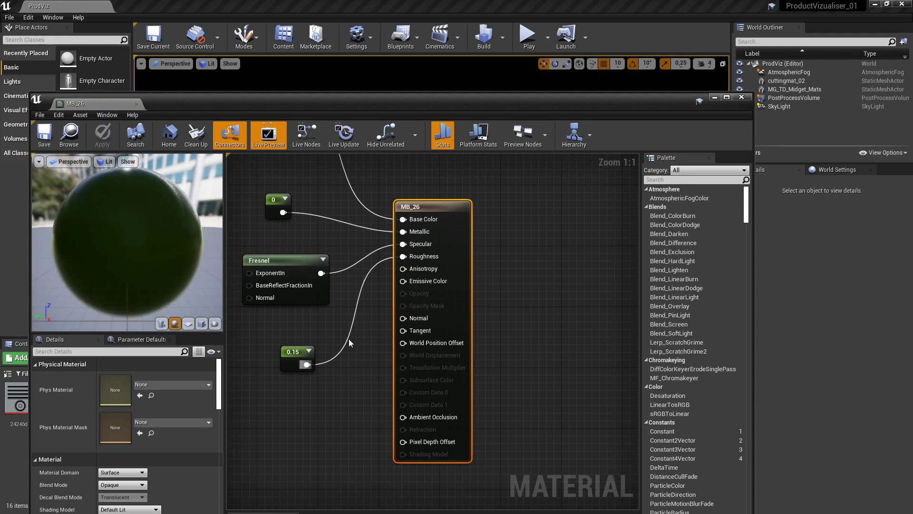
left_click(301, 257)
key("Delete")
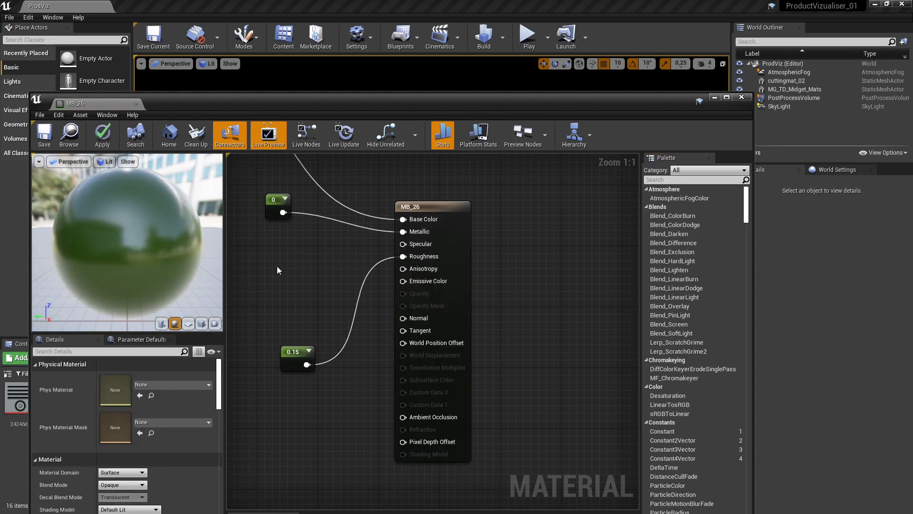
Step: Add a constant of 0.04, connect it to MB_26's Specular input, and apply the material changes
left_click(277, 266)
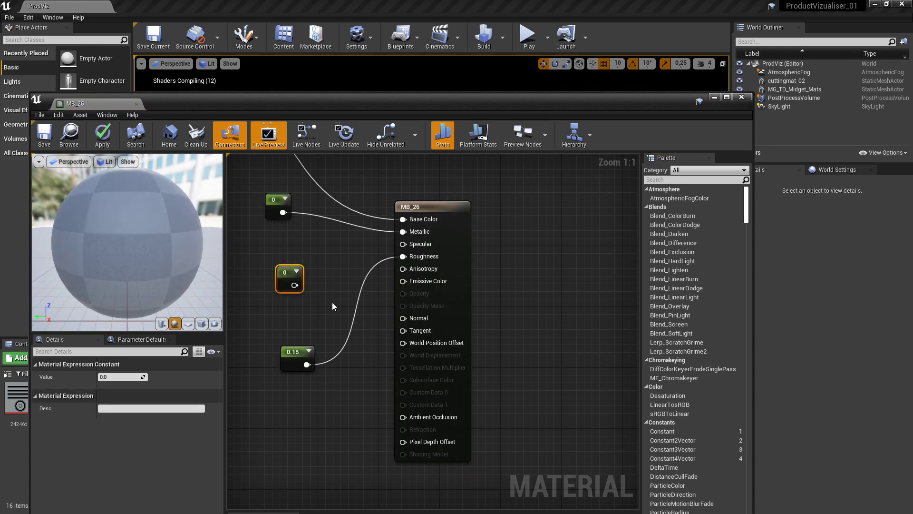
left_click(120, 376)
type("0,04")
key("Return")
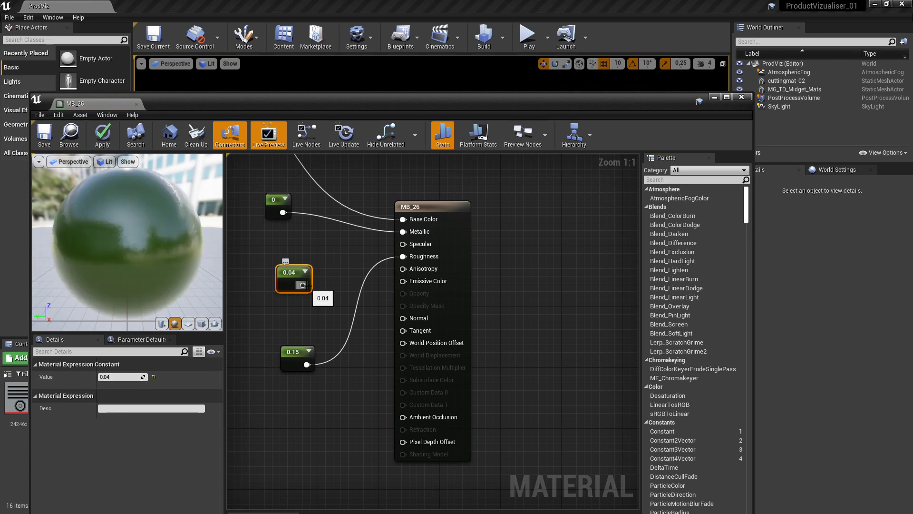
left_click_drag(302, 284, 403, 244)
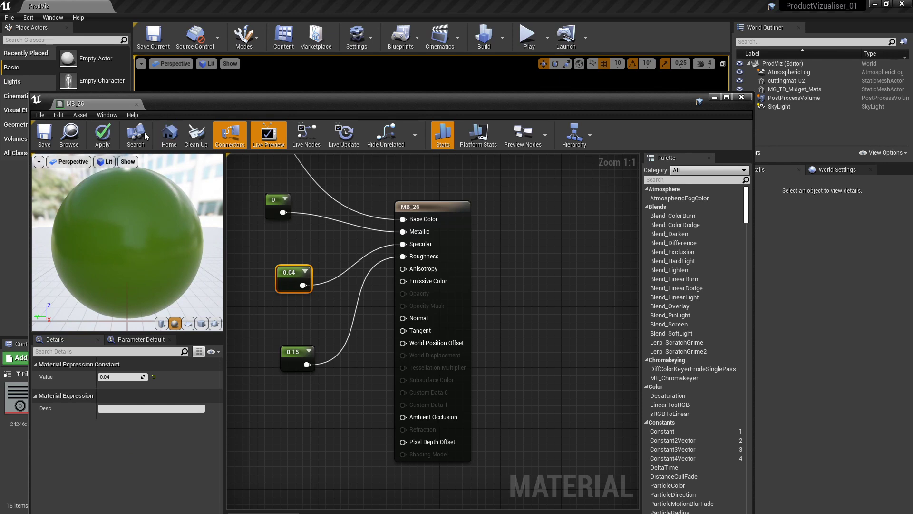
left_click(102, 136)
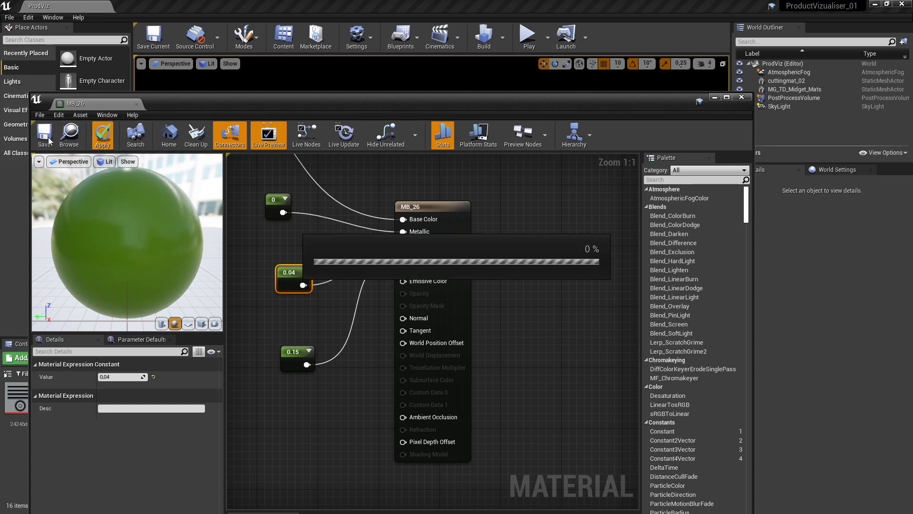
left_click(743, 96)
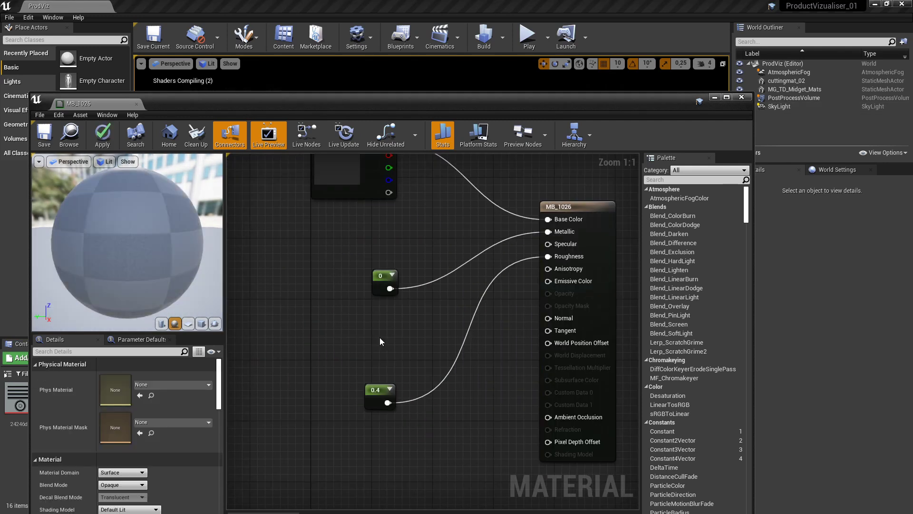
Step: Connect a constant to the Specular input of the MB_1026 material
left_click_drag(414, 316, 532, 262)
left_click_drag(532, 261, 532, 261)
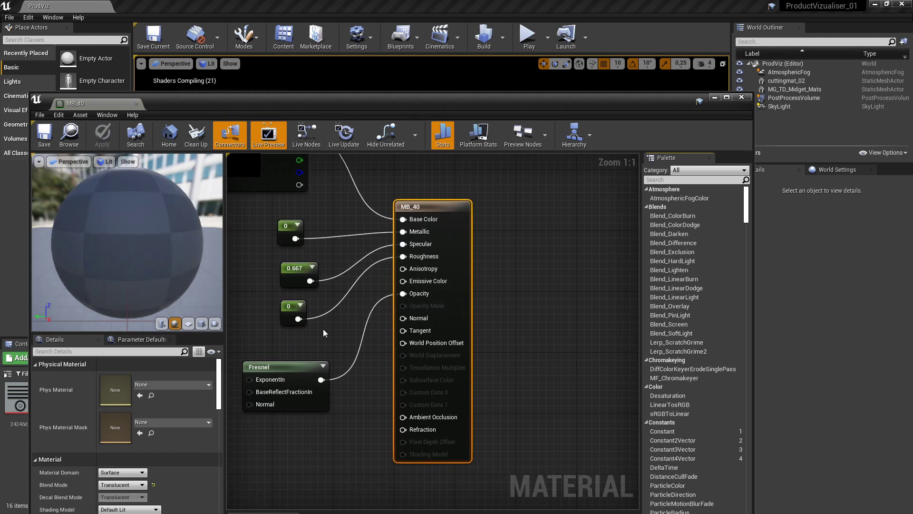
Step: Open the value of the 0.667 constant feeding MB_40's Specular input for editing
left_click(295, 275)
left_click(122, 377)
left_click(122, 377)
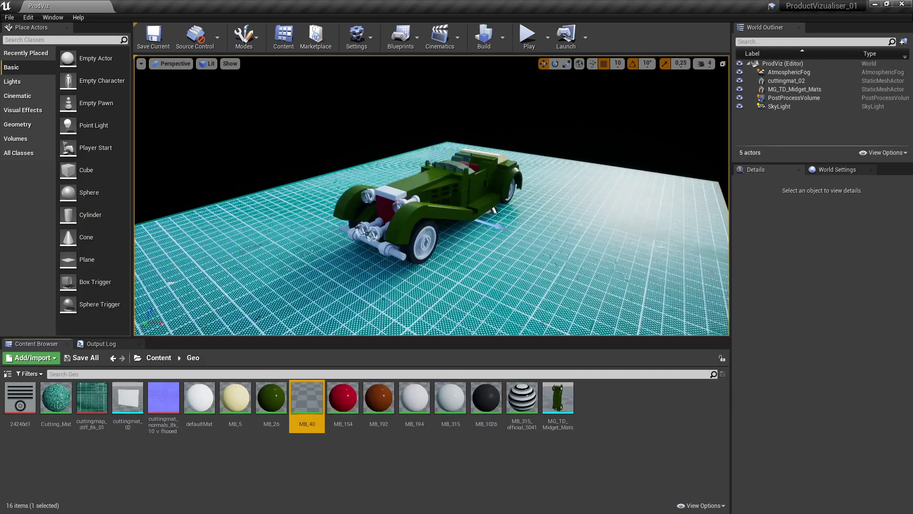
Step: Play the level, examine the car's updated materials up close, and stop the preview
left_click(528, 35)
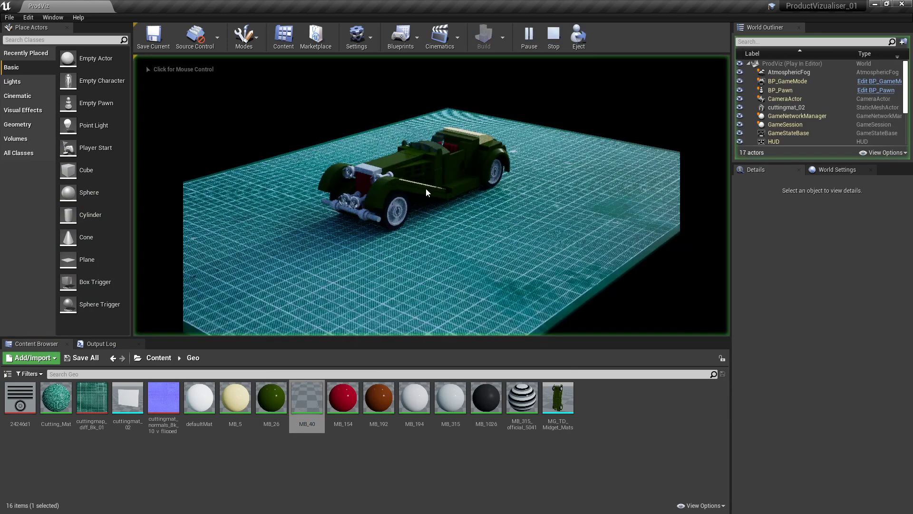
left_click(429, 163)
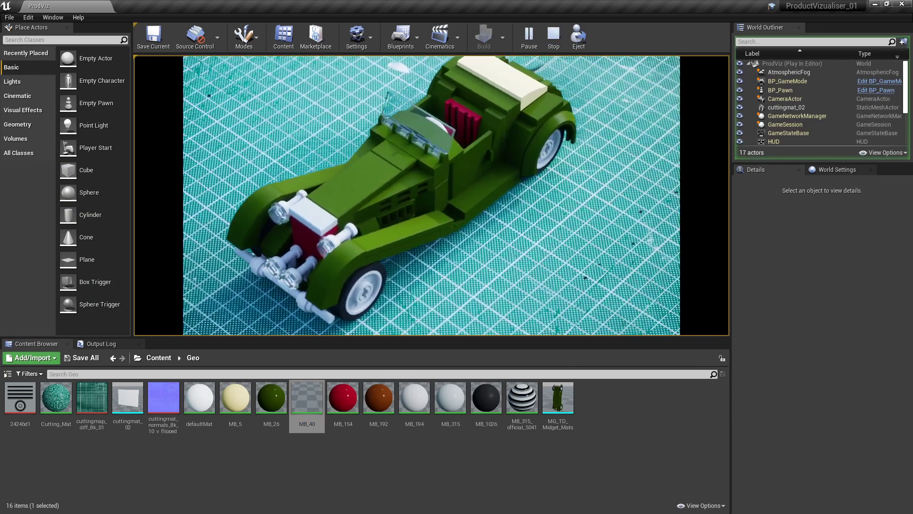
key("Escape")
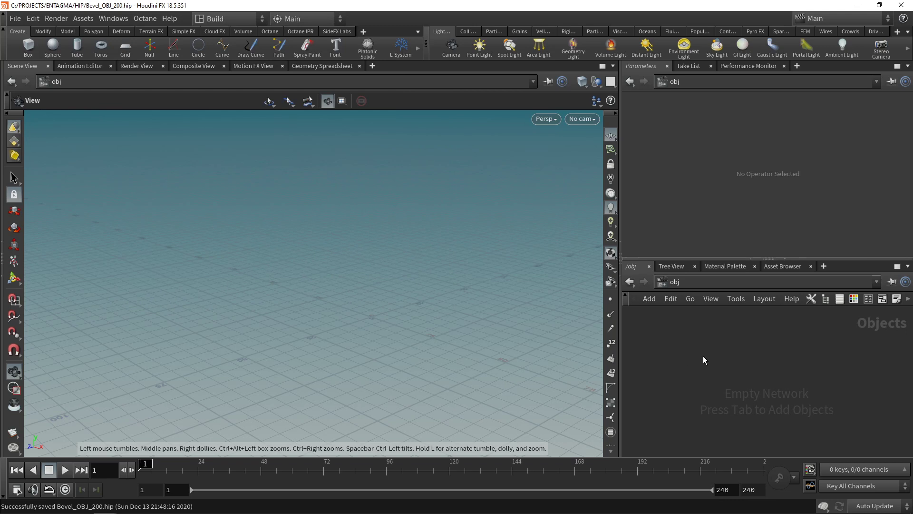
Step: In Houdini's Bevel_OBJ_200 scene, create a Geometry object and enter its network
key("Tab")
type("geo")
key("Return")
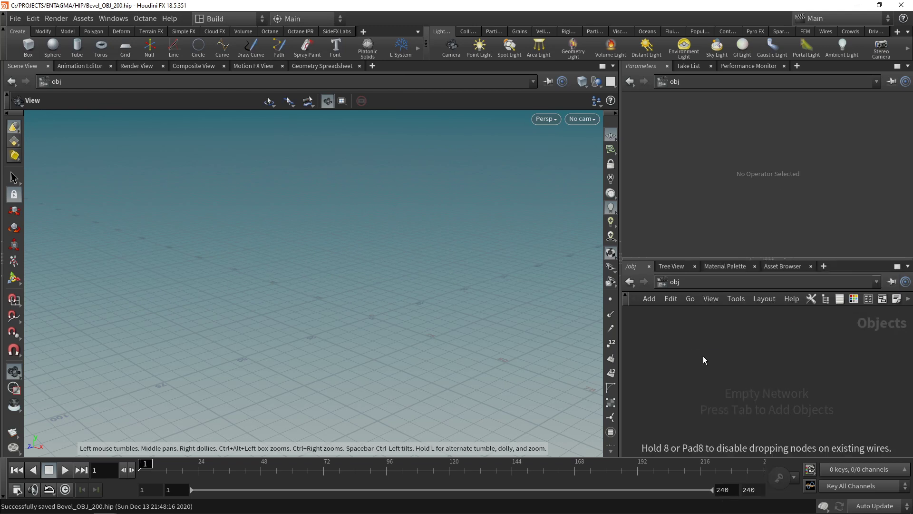
double_click(703, 356)
Step: Add a Labs OBJ Importer node to the geo1 network
key("Tab")
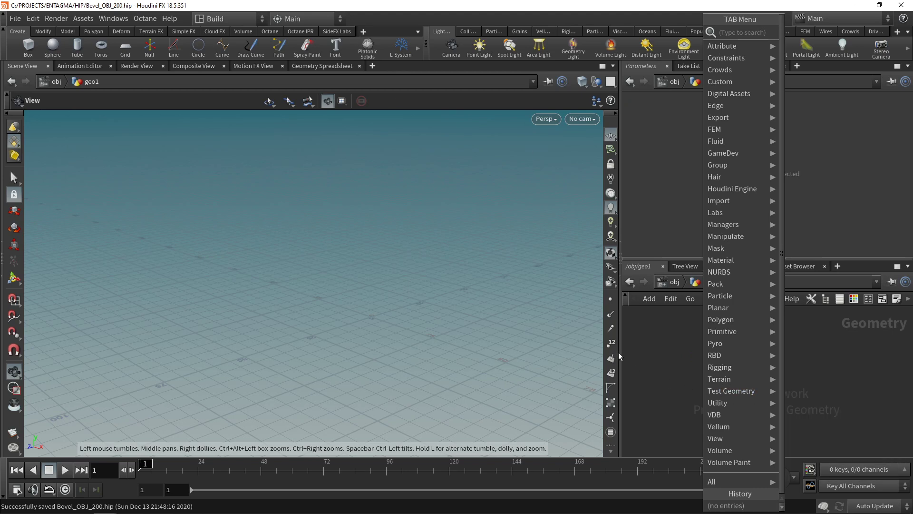
type("obj")
key("Down")
key("Down")
key("Down")
key("Down")
key("Down")
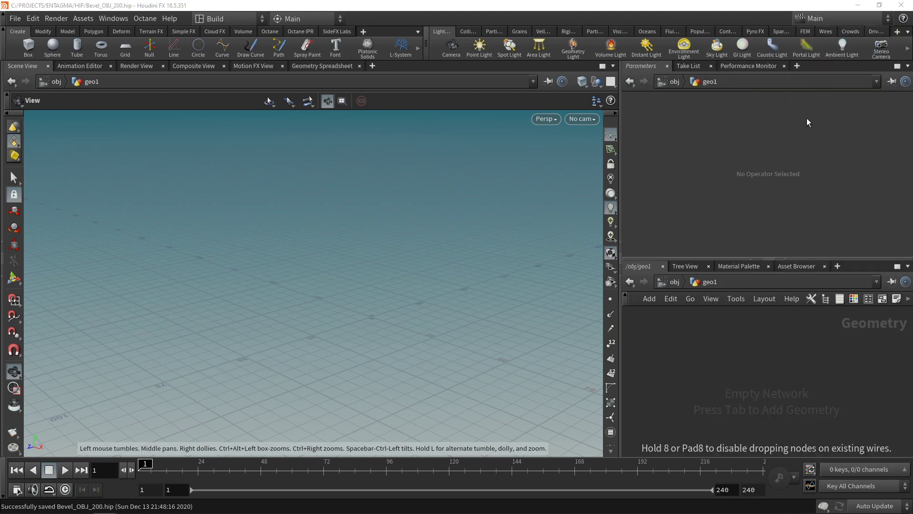
key("Return")
left_click(712, 345)
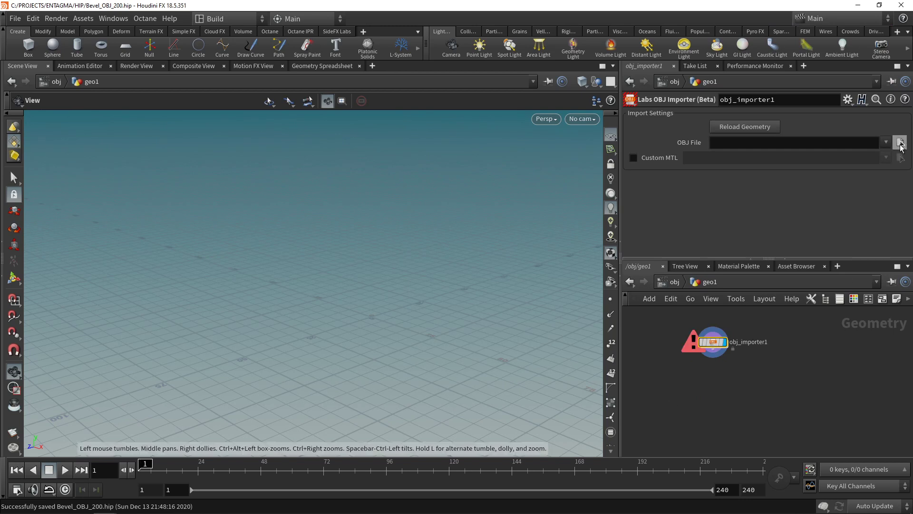
Step: Load the MG TD Midget (1952) OBJ file from its project subfolder into the importer and inspect the imported car
left_click(900, 143)
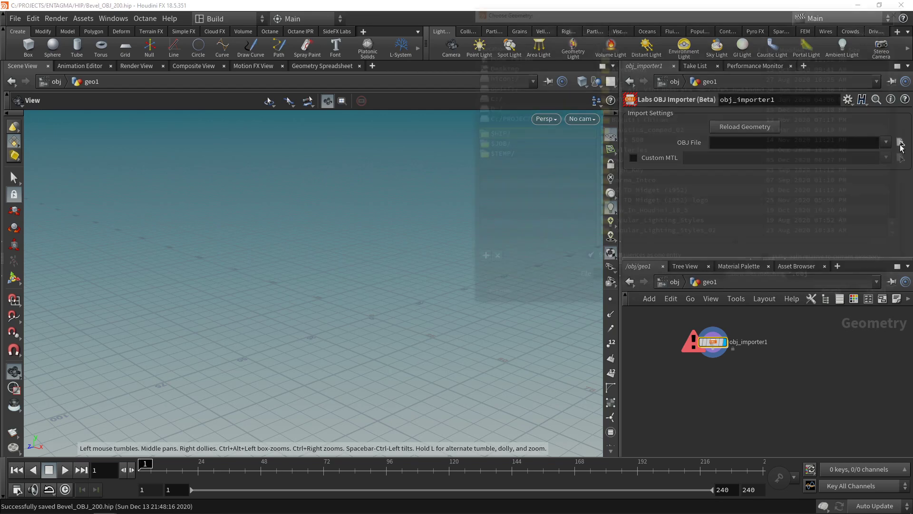
double_click(689, 80)
mouse_move(370, 275)
left_mouse_down()
mouse_move(373, 259)
mouse_move(343, 242)
left_mouse_up()
left_click(585, 83)
left_click(614, 202)
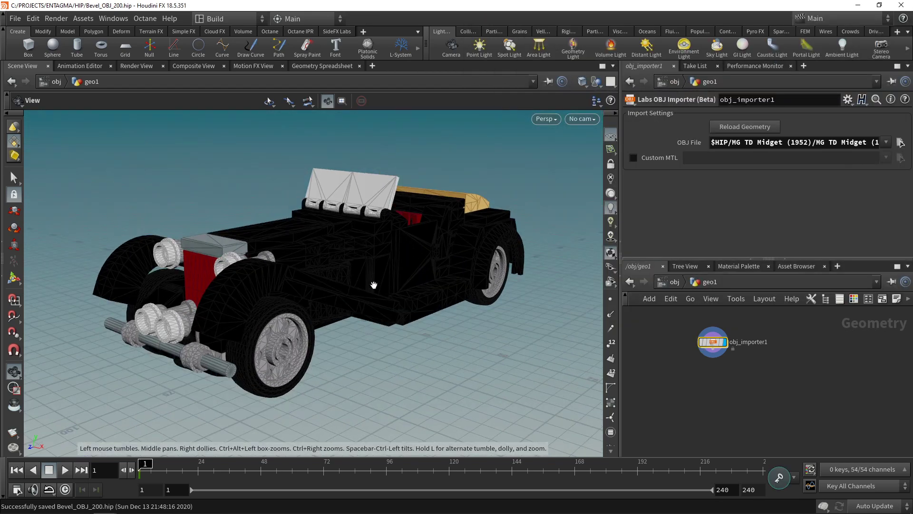
mouse_move(253, 301)
left_mouse_down()
mouse_move(243, 329)
mouse_move(246, 285)
left_mouse_up()
middle_click(717, 346)
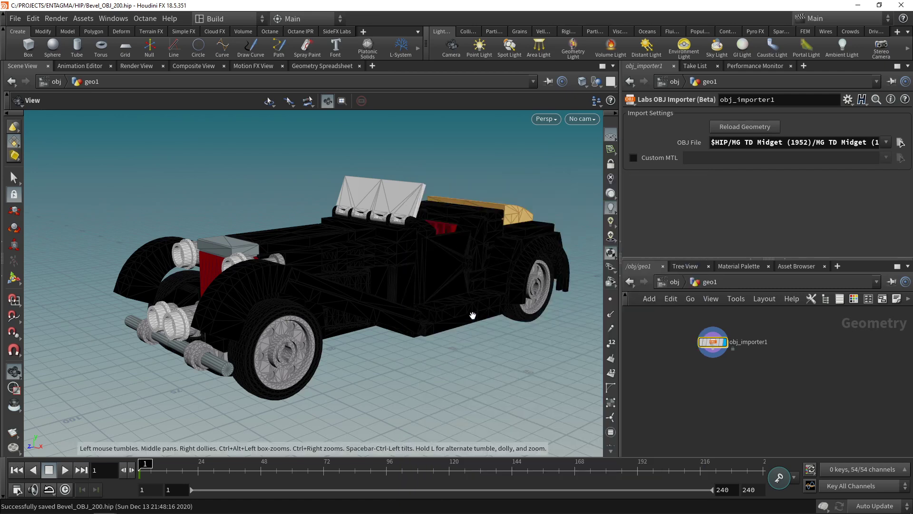
Step: Add a For-Each Named Primitive loop below the OBJ importer
middle_click_drag(686, 408, 696, 378)
scroll(698, 380, "down", 2)
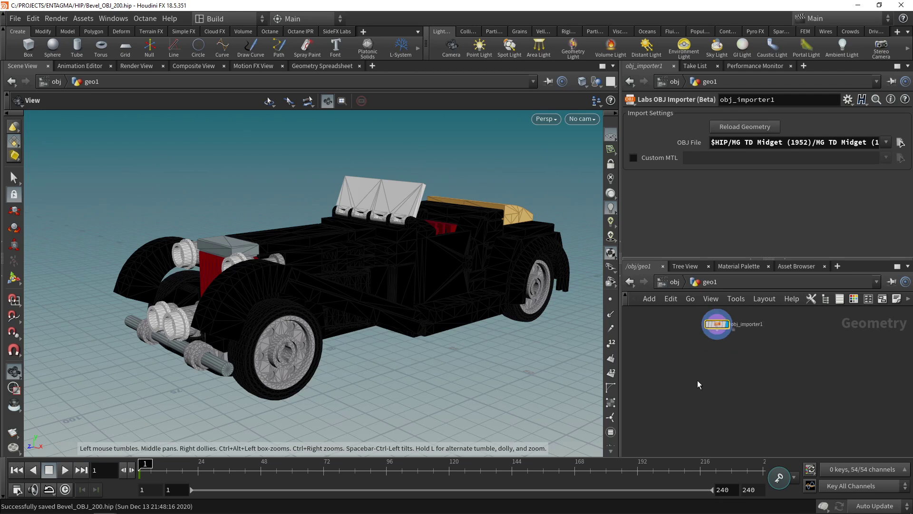
key("Tab")
type("fo")
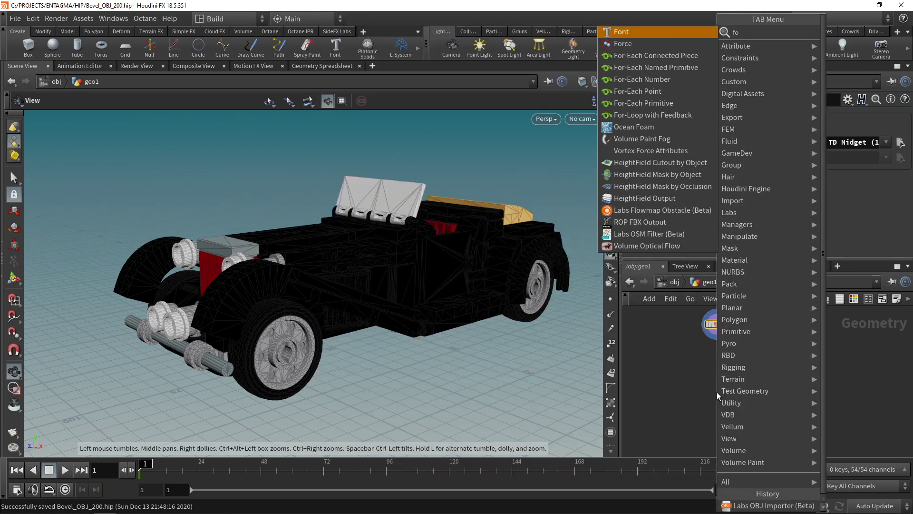
type("rea")
key("Return")
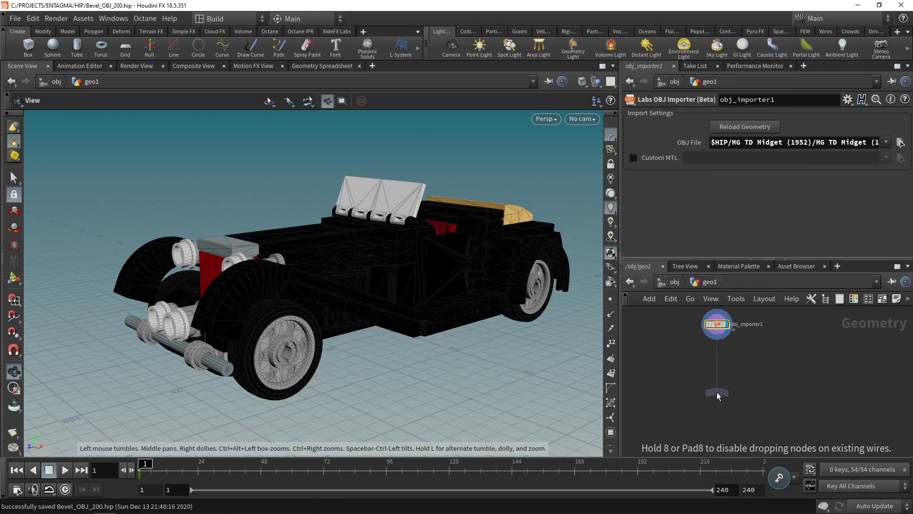
left_click(717, 387)
Step: Set the loop's Piece Attribute to path and connect the OBJ importer to the loop's begin node
double_click(721, 161)
type("path")
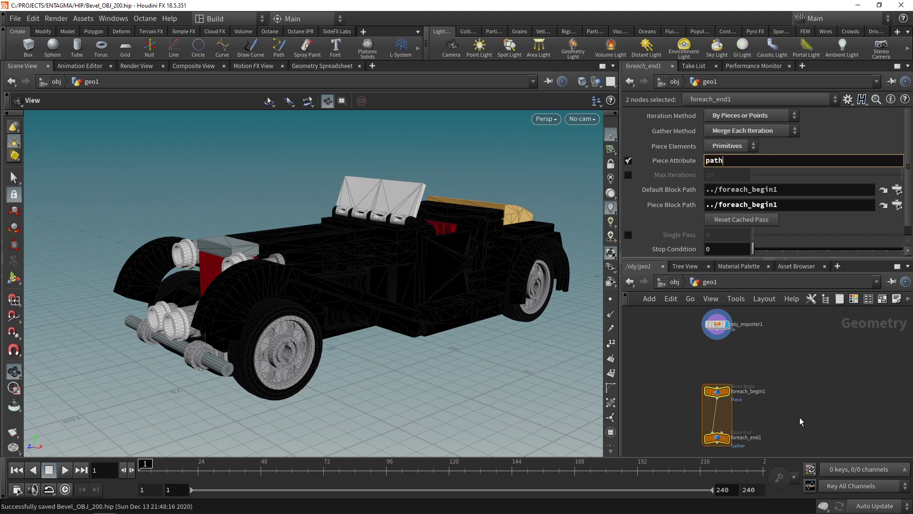
left_click(800, 419)
left_click(717, 330)
left_click(717, 386)
middle_click_drag(741, 416, 745, 382)
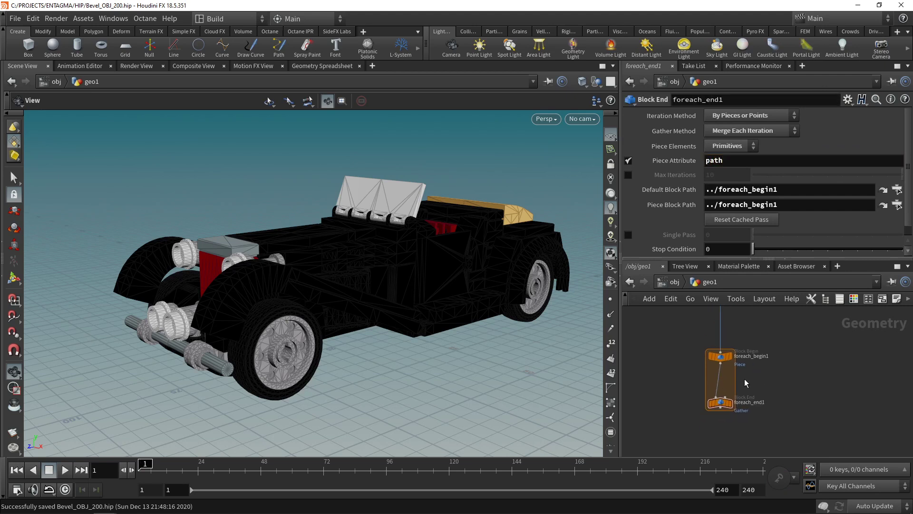
Step: Enable Single Pass on the loop's end node and display that node's output
left_click_drag(677, 396, 758, 427)
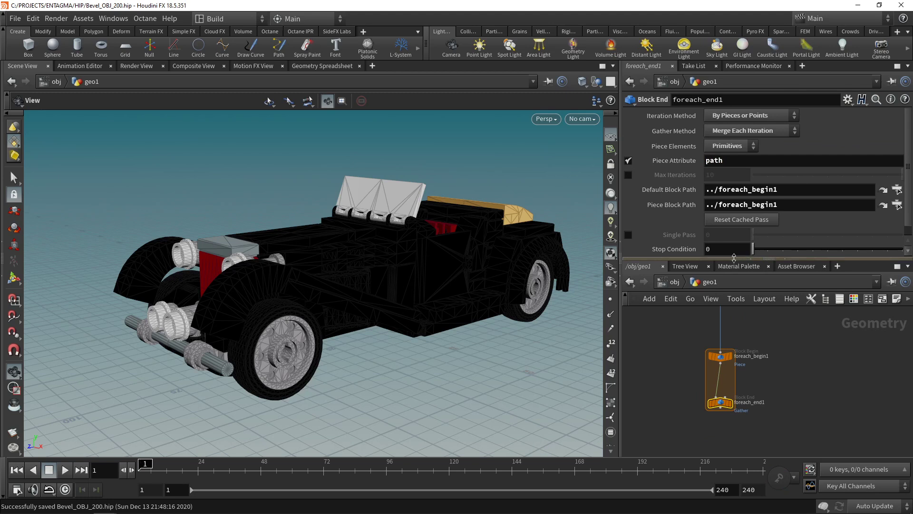
left_click(629, 235)
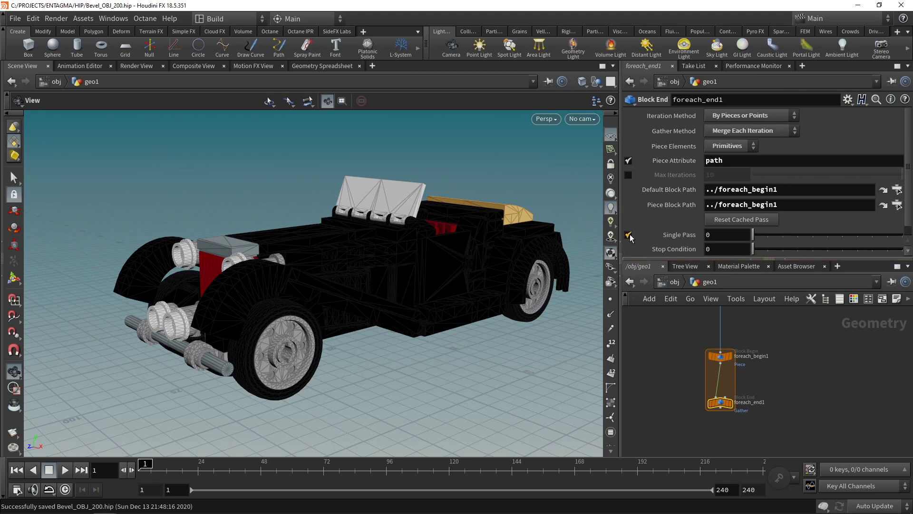
left_click(733, 406)
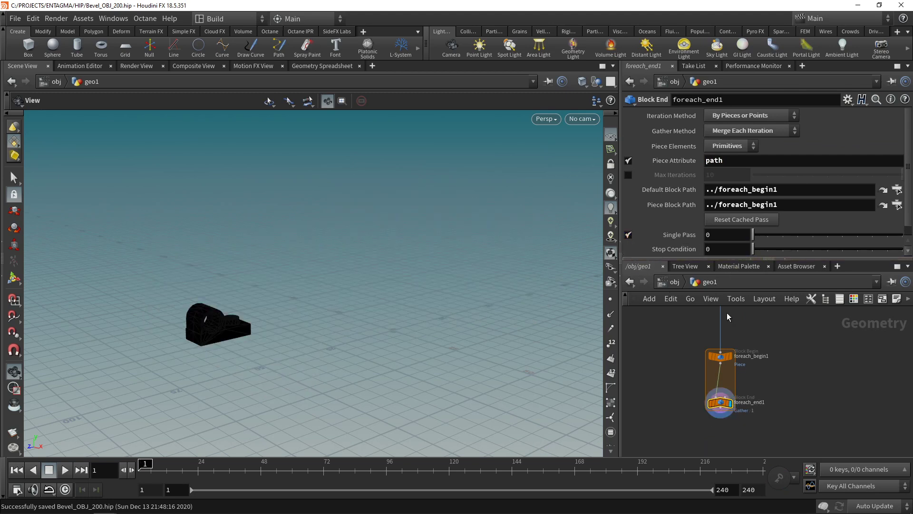
Step: Step through individual car pieces up to Single Pass 17 and switch Single Pass back off
left_click(717, 234)
type("1")
scroll(717, 232, "up", 10)
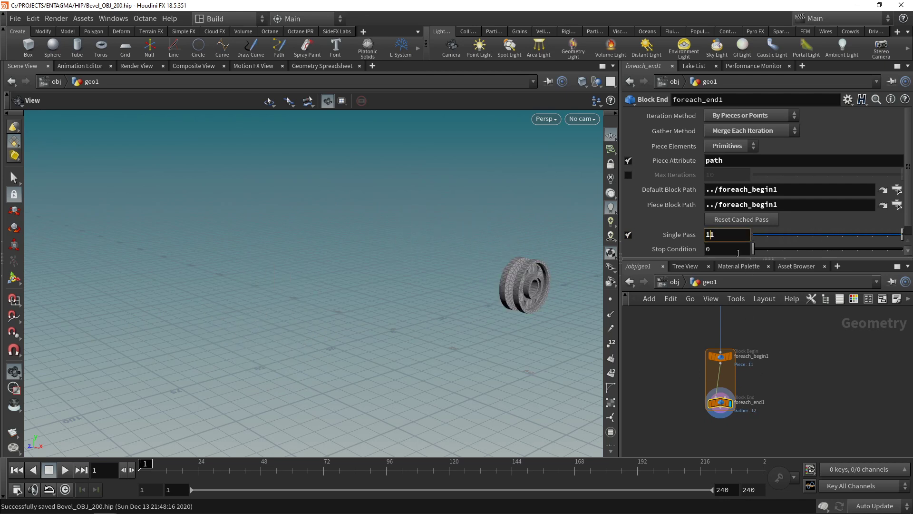
scroll(726, 237, "up", 5)
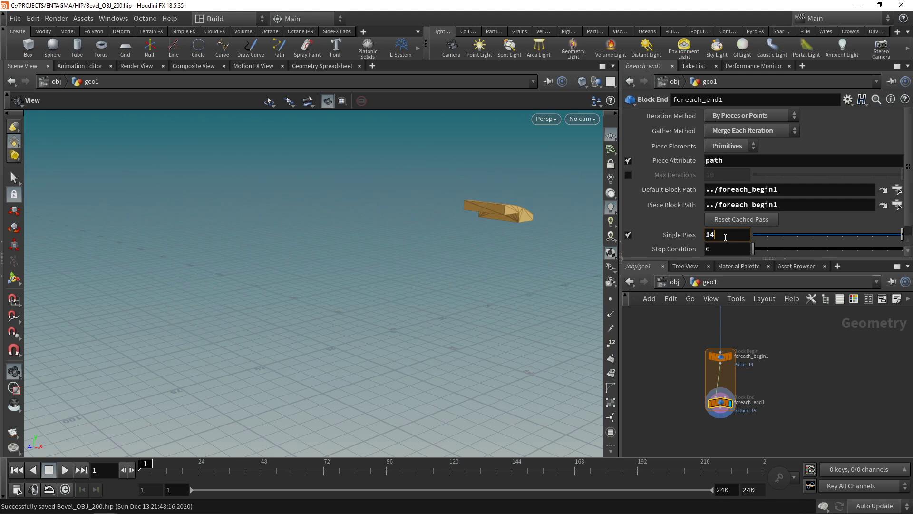
scroll(726, 236, "up", 1)
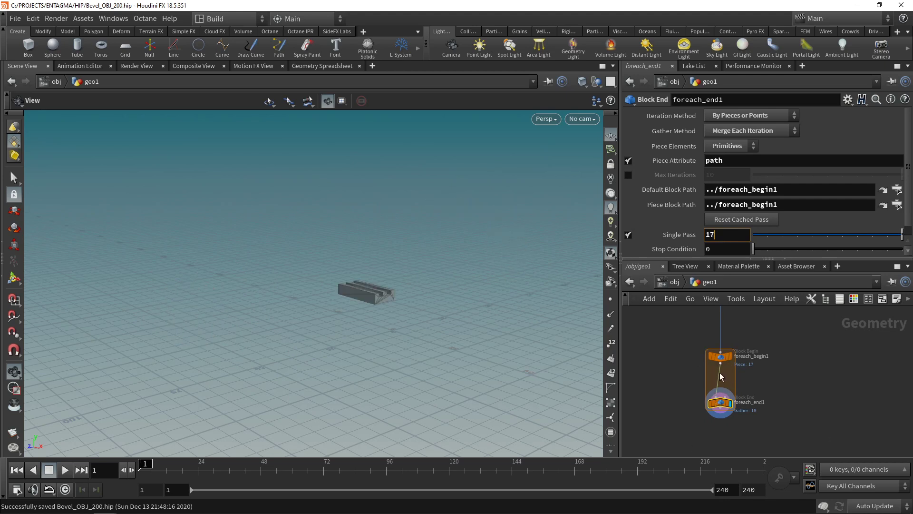
mouse_move(726, 410)
left_click(628, 235)
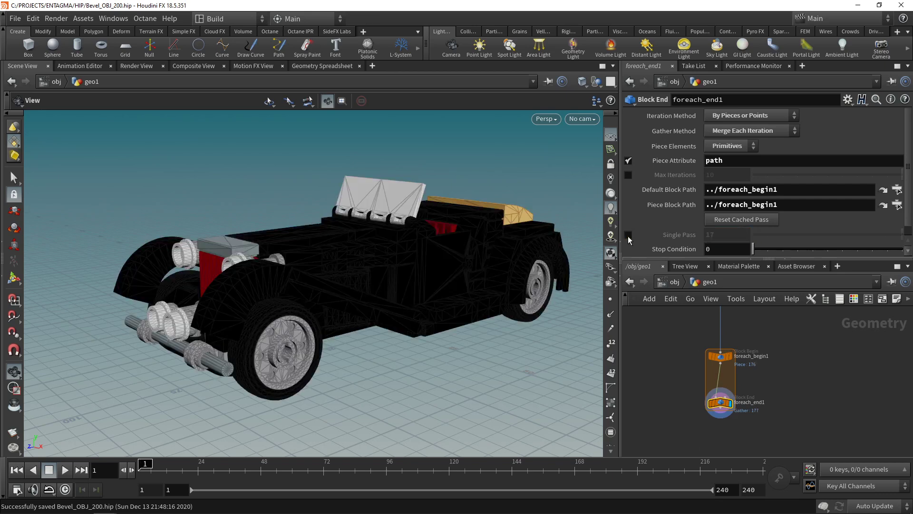
Step: Enlarge the network view and add a Compiled Block beside the for-each loop
scroll(736, 339, "down", 3)
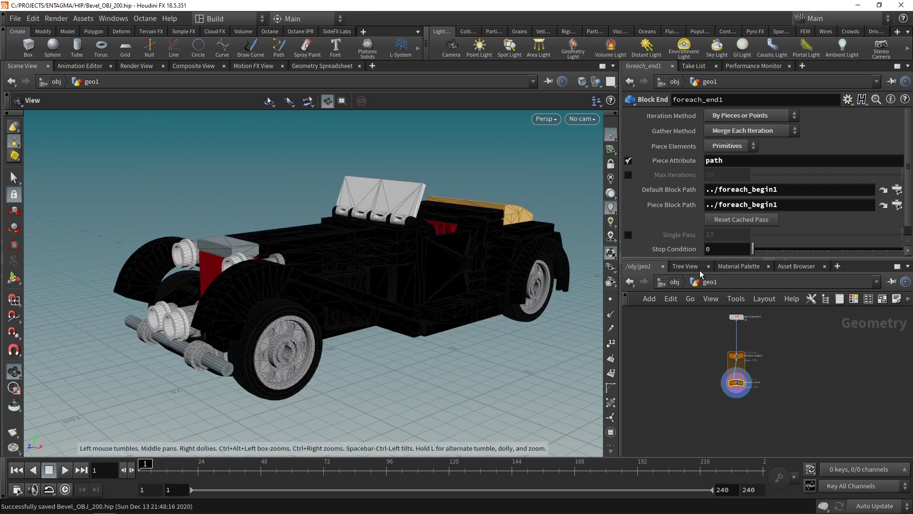
left_click_drag(700, 257, 699, 182)
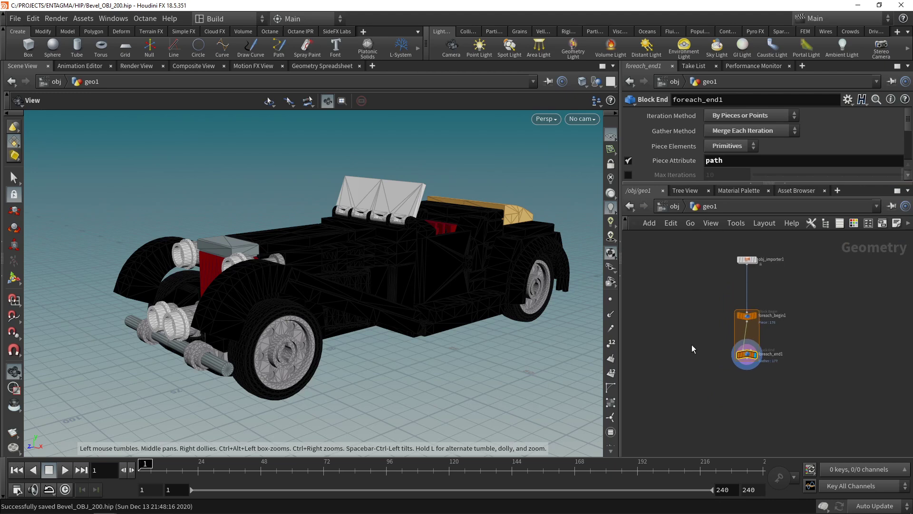
key("Tab")
type("compi")
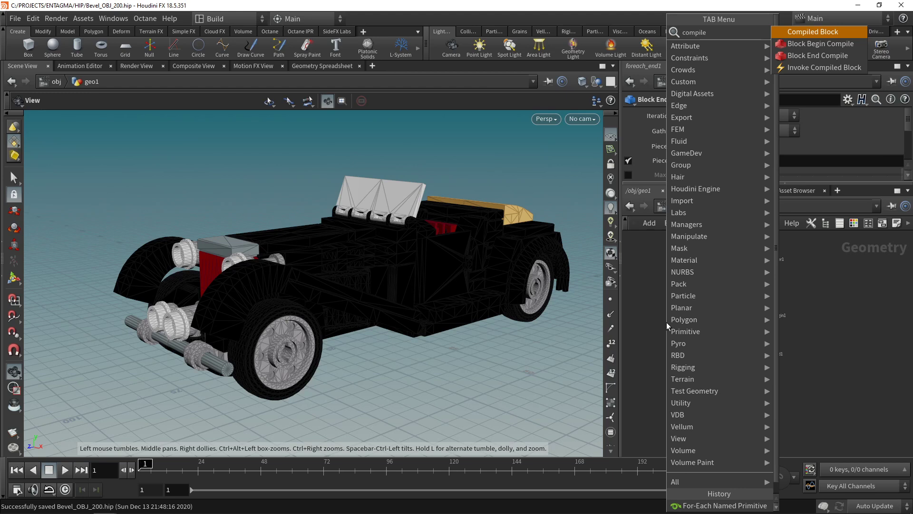
left_click(809, 32)
left_click(700, 314)
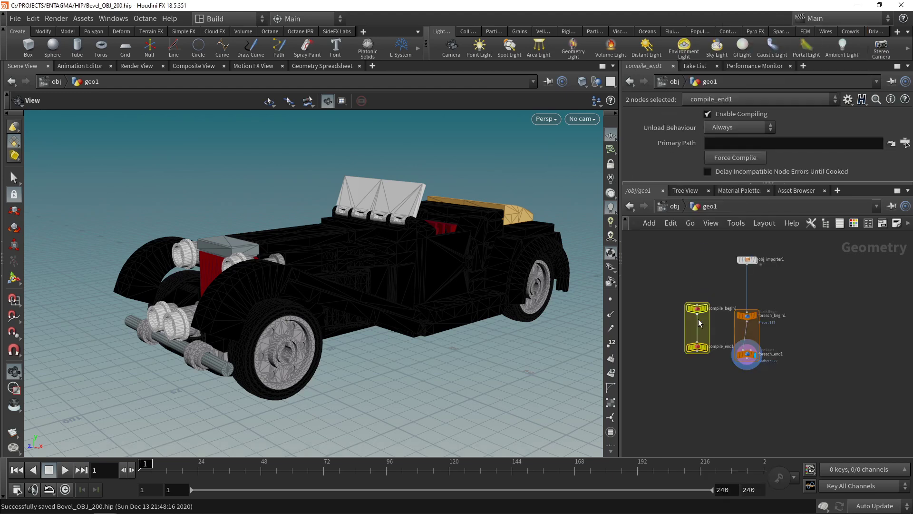
Step: Wrap the for-each loop in the compiled block, placing the begin node above it and the end node below it in line
left_click(670, 328)
left_click_drag(698, 348, 728, 388)
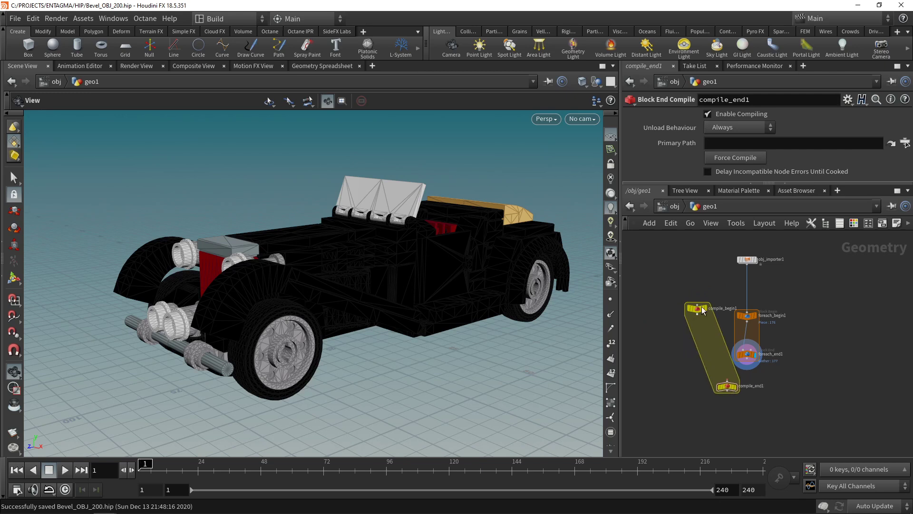
left_click_drag(696, 313, 753, 308)
scroll(783, 371, "up", 3)
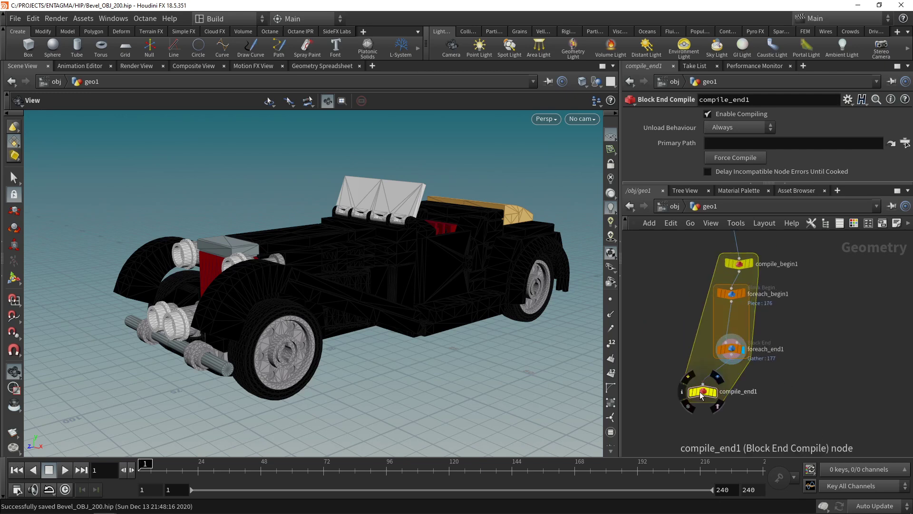
left_click_drag(703, 395, 730, 391)
left_click_drag(741, 268, 733, 267)
left_click(731, 348)
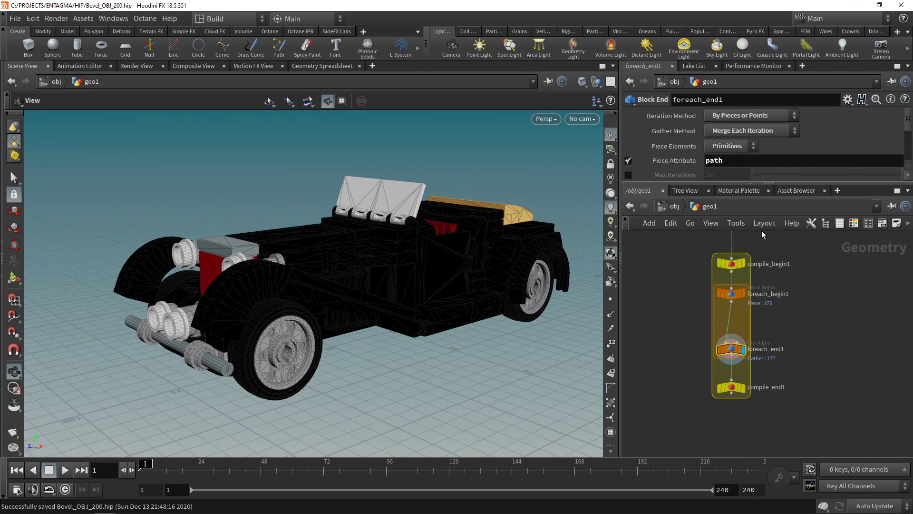
Step: Turn on Multithread when Compiled for the loop and move both end nodes down to make room inside the blocks
left_click_drag(770, 184, 775, 287)
left_click(709, 262)
left_click_drag(732, 396, 765, 417)
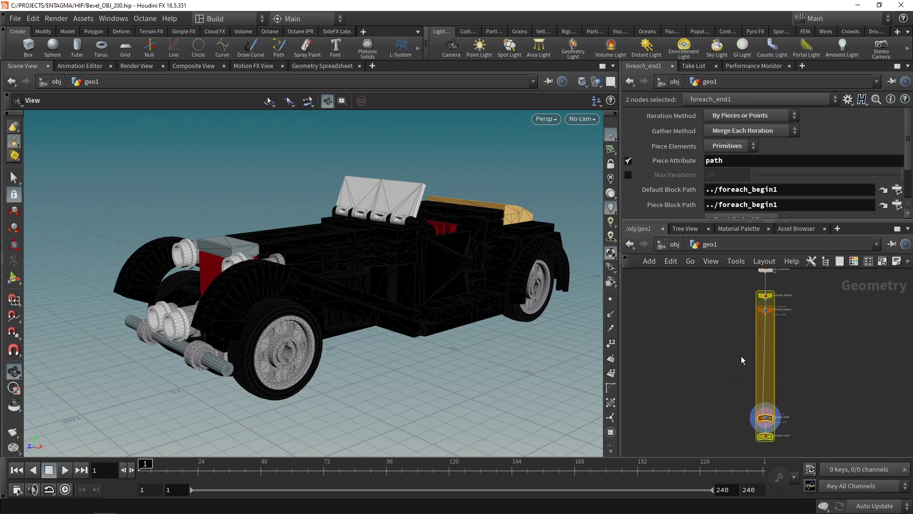
Step: Isolate one flat studded piece by enabling Single Pass on the loop's end node with value 133
left_click(712, 408)
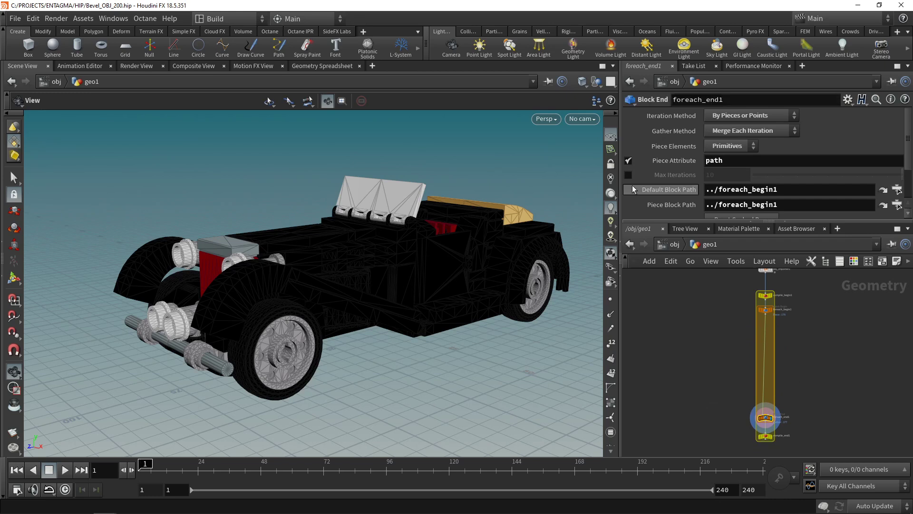
scroll(633, 189, "down", 2)
left_click(628, 185)
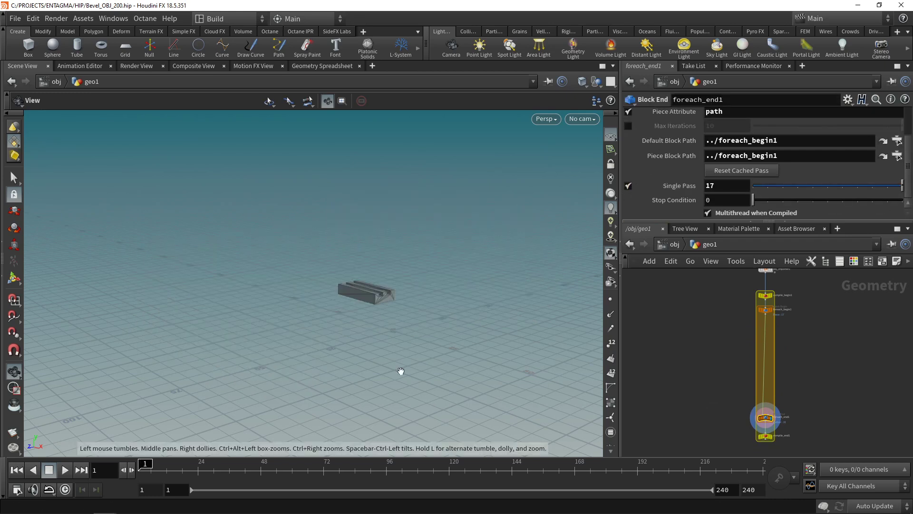
double_click(716, 186)
type("133")
key("Return")
left_click_drag(330, 224, 330, 246)
middle_click_drag(344, 210, 346, 271)
right_click_drag(346, 271, 320, 278)
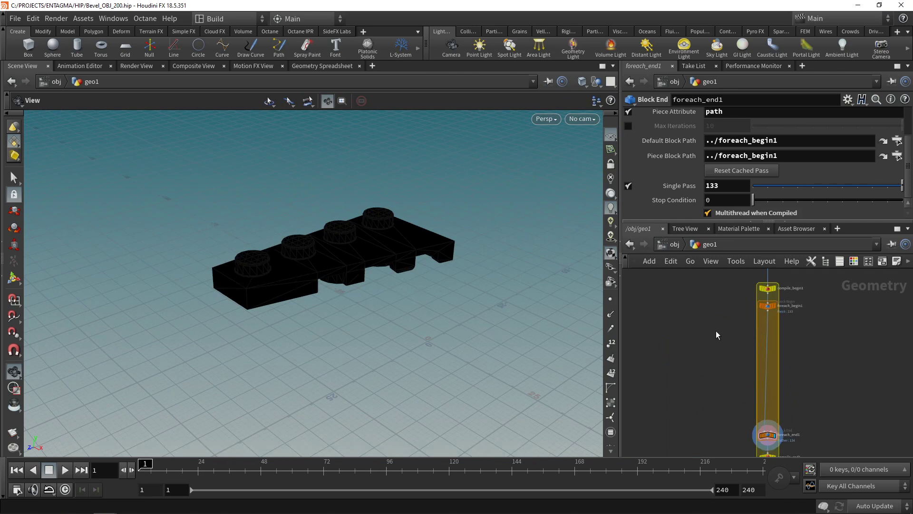
Step: Insert a Fuse node inside the loop directly after the for-each begin node and align it with the chain
key("Tab")
type("fuse")
key("Return")
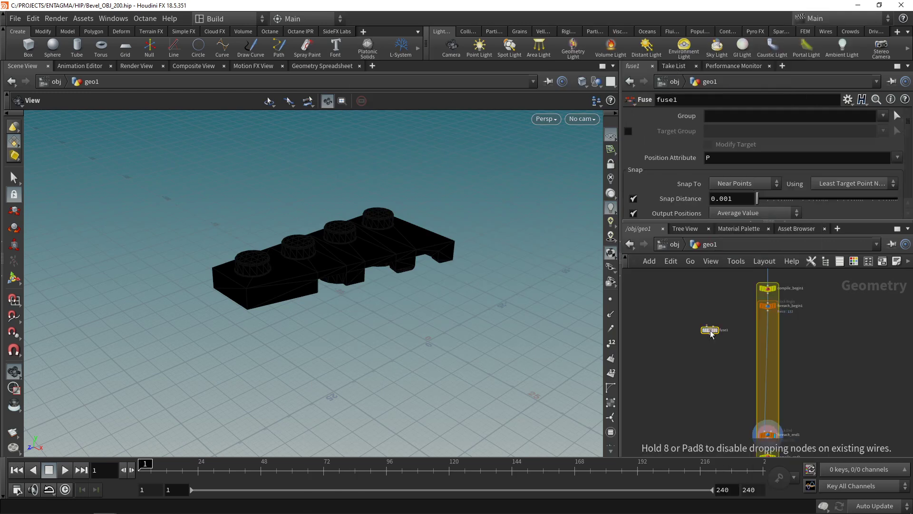
left_click(766, 323)
left_click(773, 434)
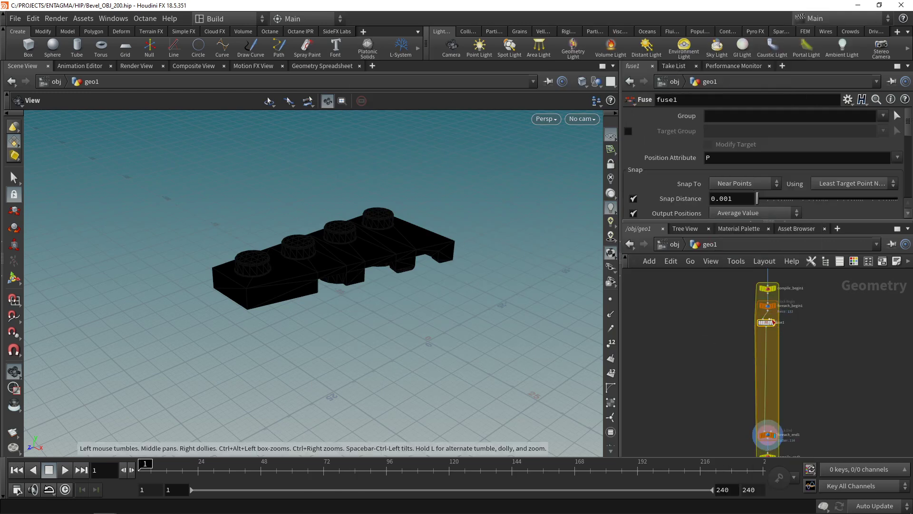
left_click_drag(766, 323, 768, 322)
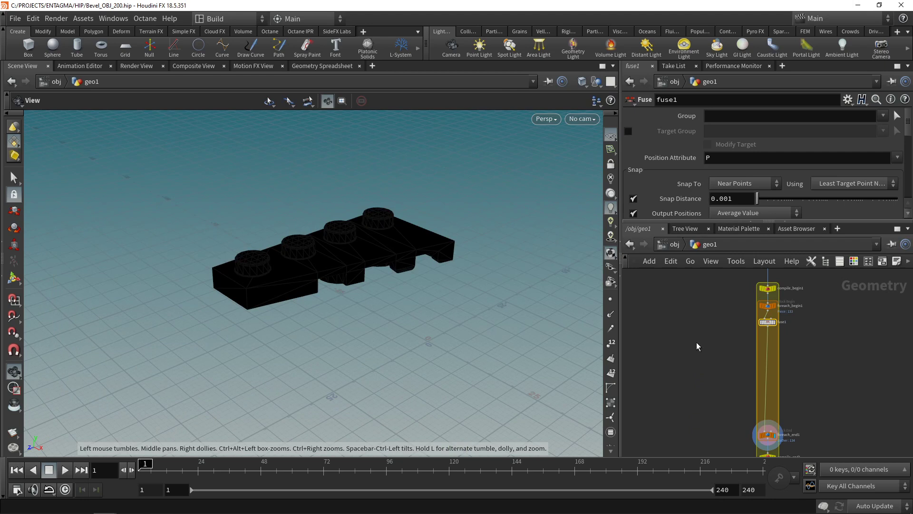
Step: Insert a Normal node after the Fuse node and set its Cusp Angle to 45
key("Tab")
key("Escape")
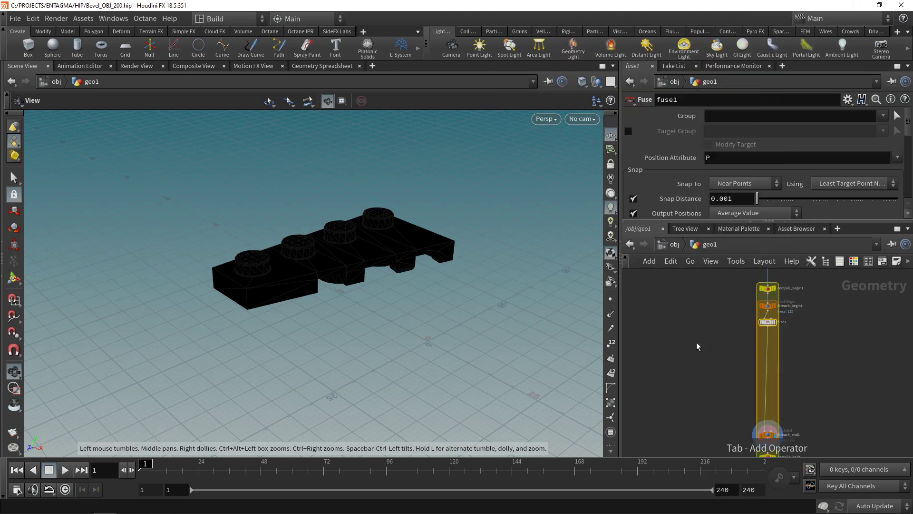
type("normal")
key("Return")
left_click(764, 340)
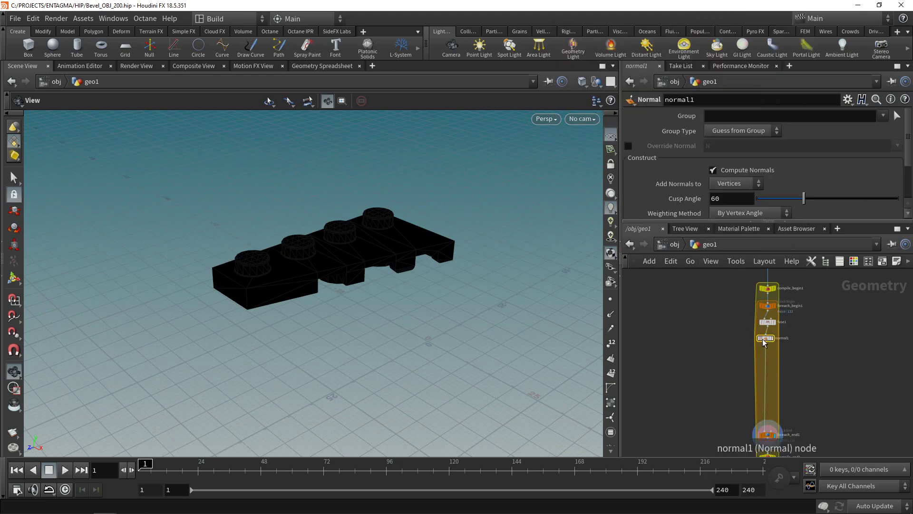
left_click(735, 202)
type("45")
key("Return")
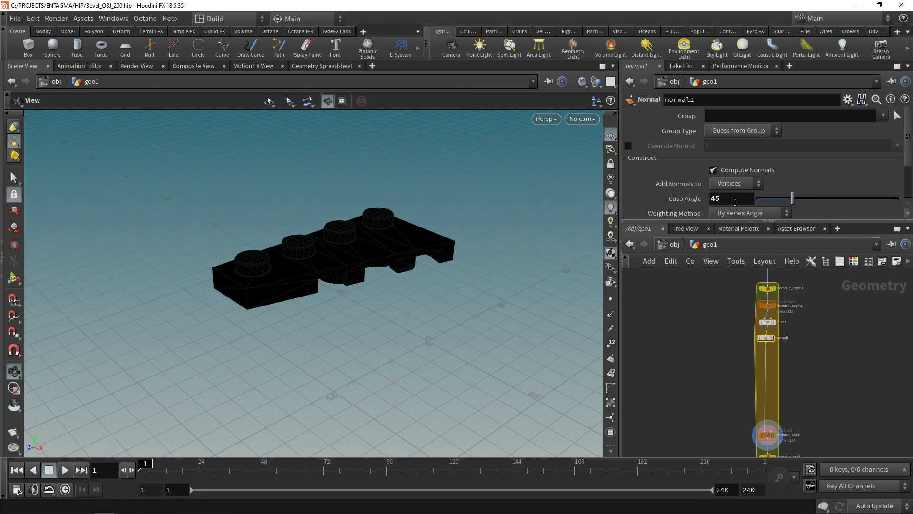
Step: Insert a PolyBevel node after the Normal node inside the loop and set its Distance to 0.15
key("Tab")
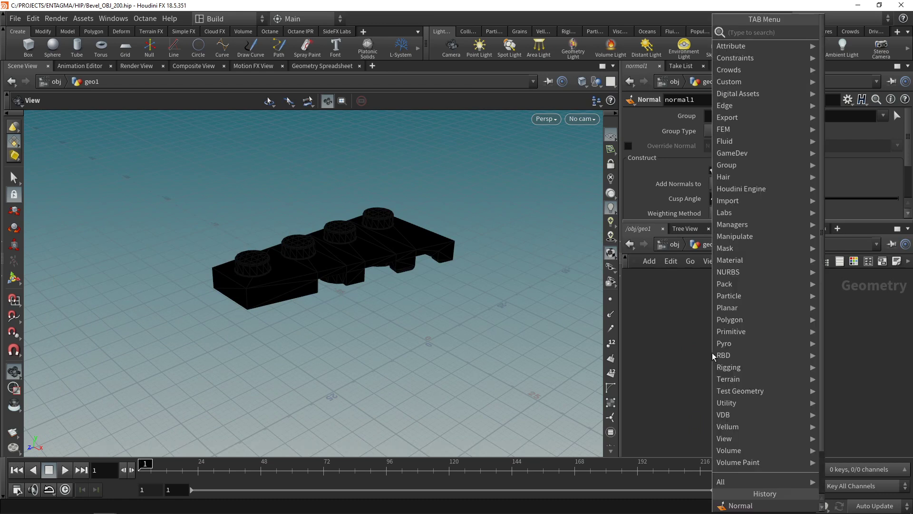
type("polybe")
key("Return")
left_click(771, 326)
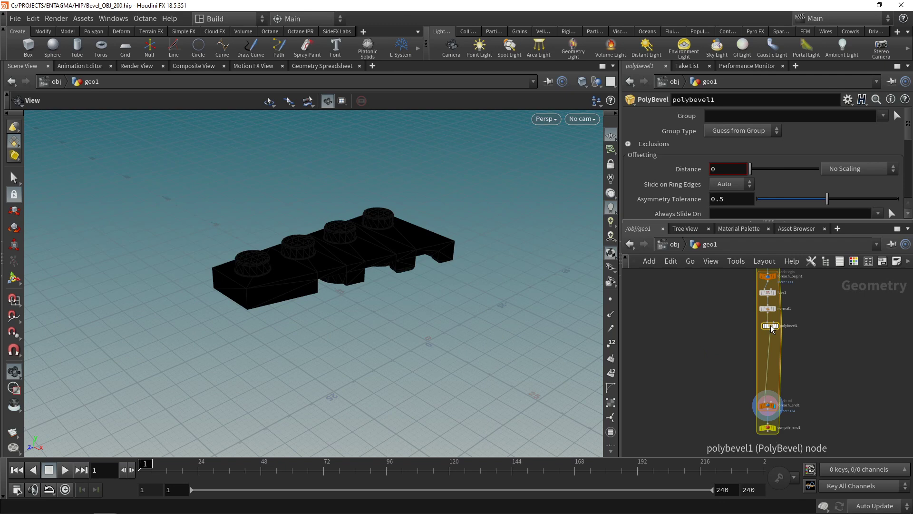
left_click(734, 170)
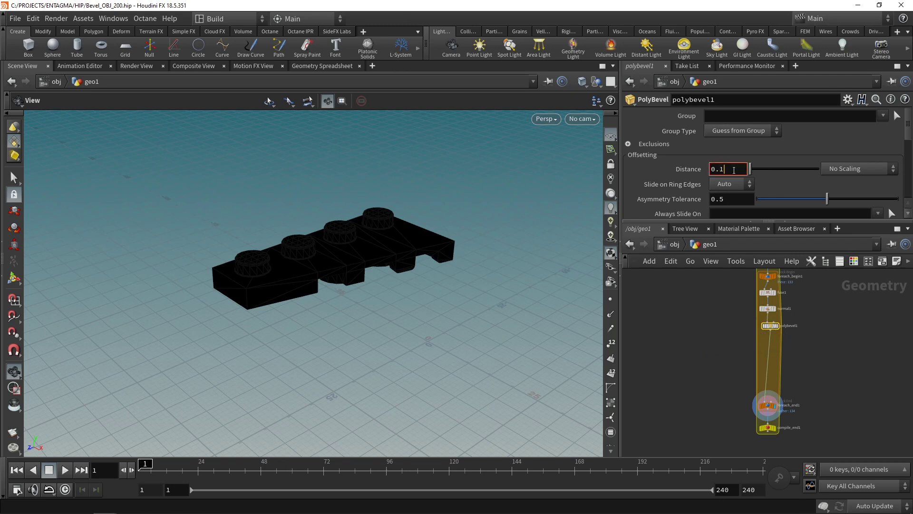
key("Return")
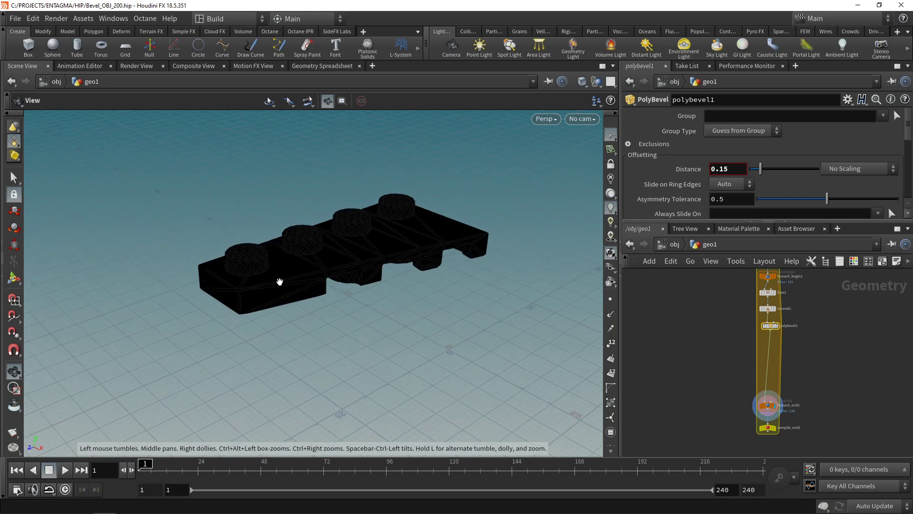
left_click_drag(279, 281, 288, 276)
left_click_drag(341, 247, 301, 267)
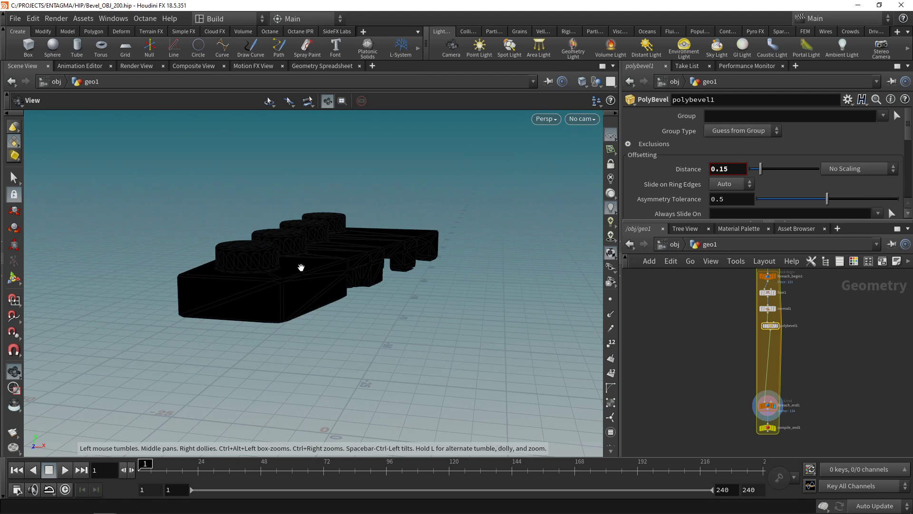
left_click_drag(373, 235, 435, 259)
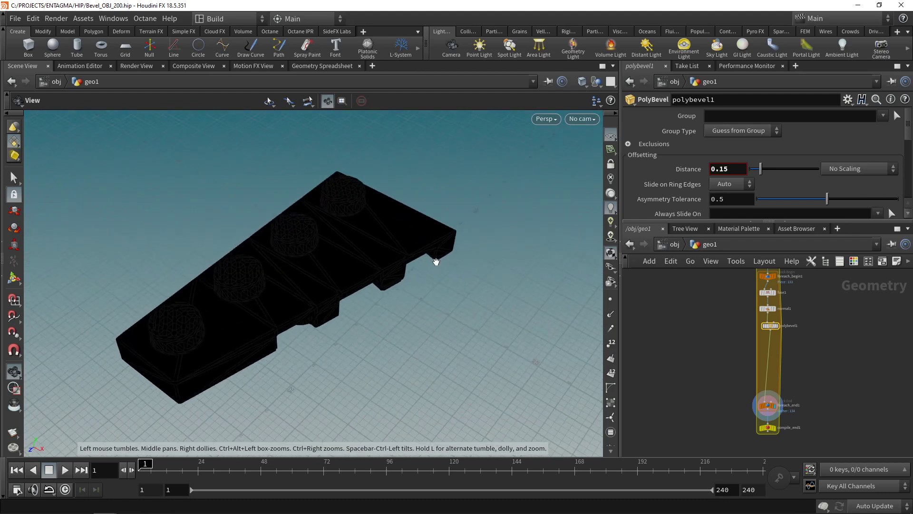
Step: Exclude flat edges from the PolyBevel by enabling Ignore Flat Edges with a Maximum Normal Angle of 80
left_click(629, 144)
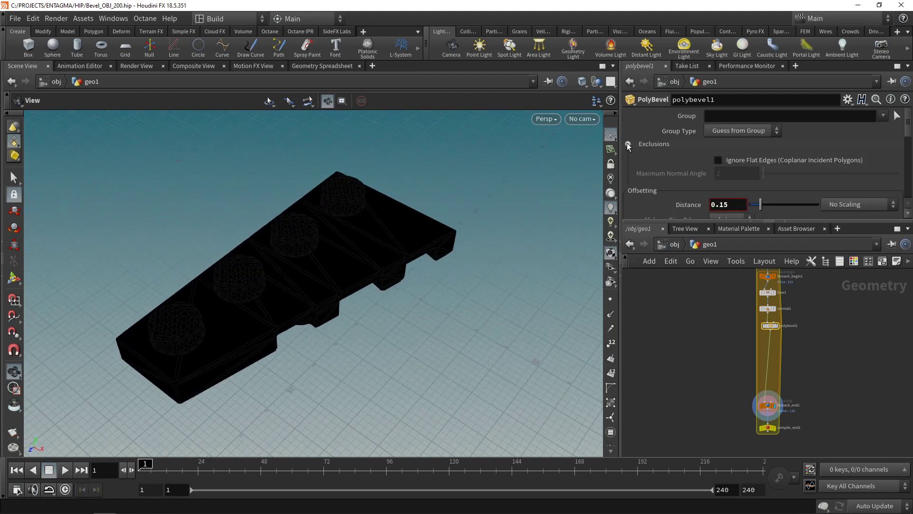
left_click(718, 160)
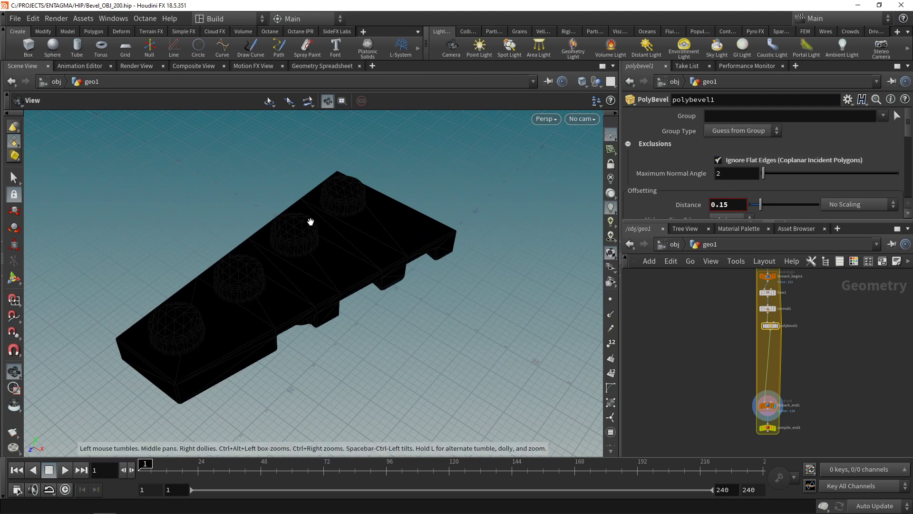
left_click(730, 174)
type("80")
key("Return")
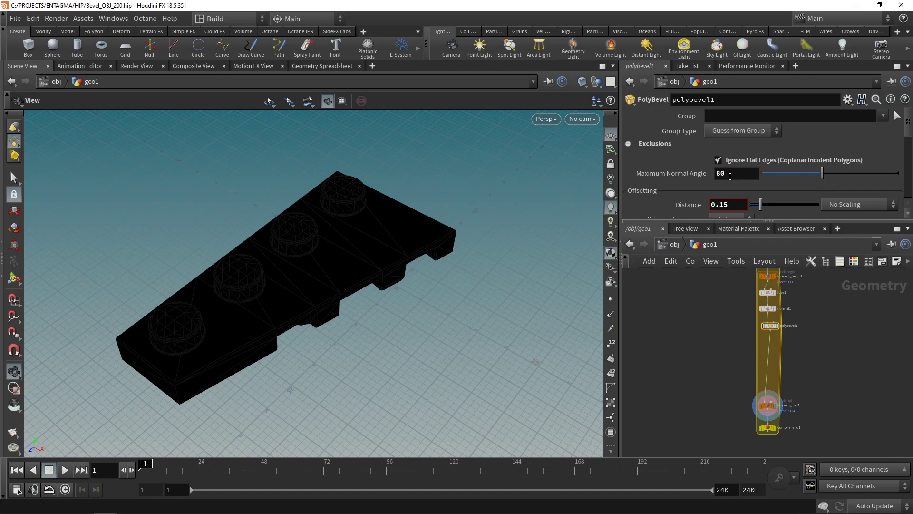
left_click_drag(380, 276, 327, 304)
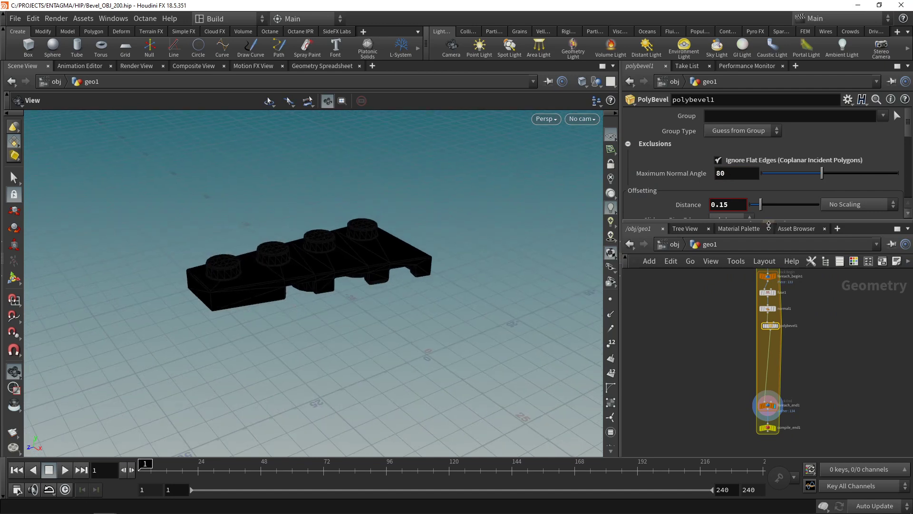
Step: Enable the Edge Fillet Polygons and Point Fillet Polygons output groups on the PolyBevel node
left_click_drag(769, 225, 769, 310)
left_click_drag(907, 202, 911, 307)
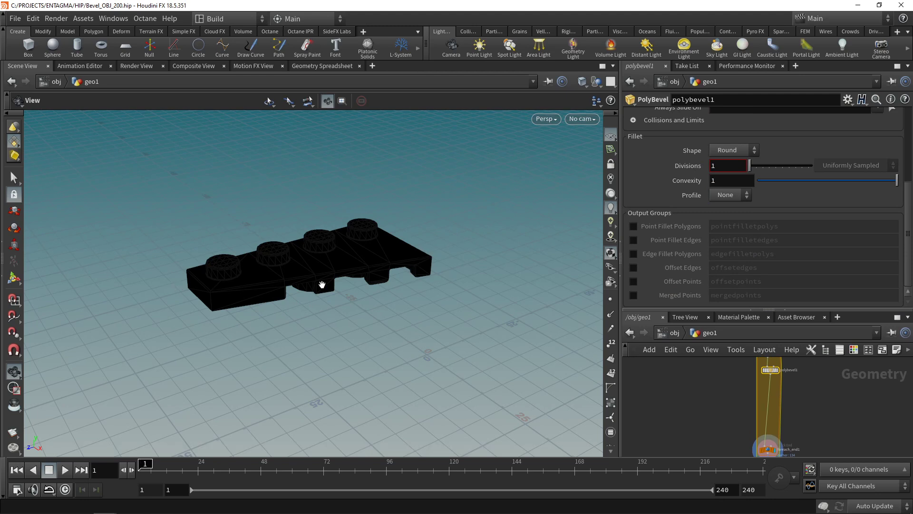
left_click(633, 253)
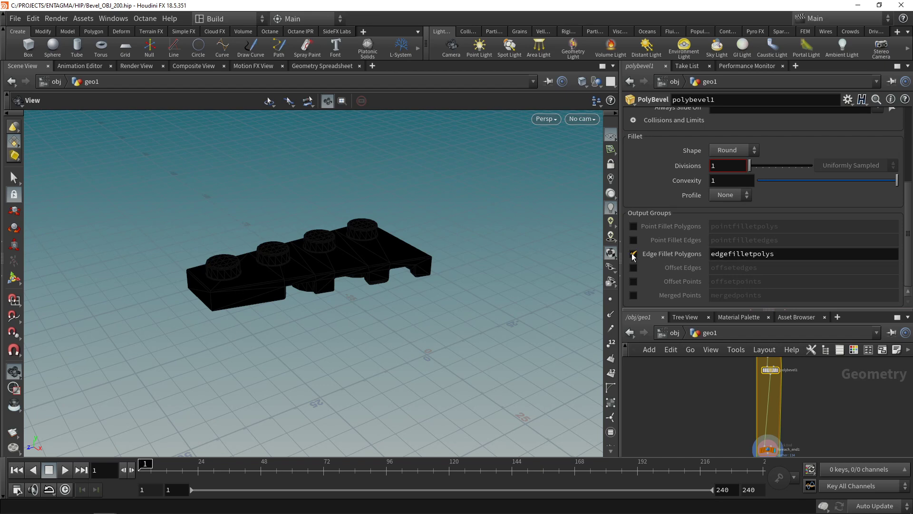
left_click(633, 226)
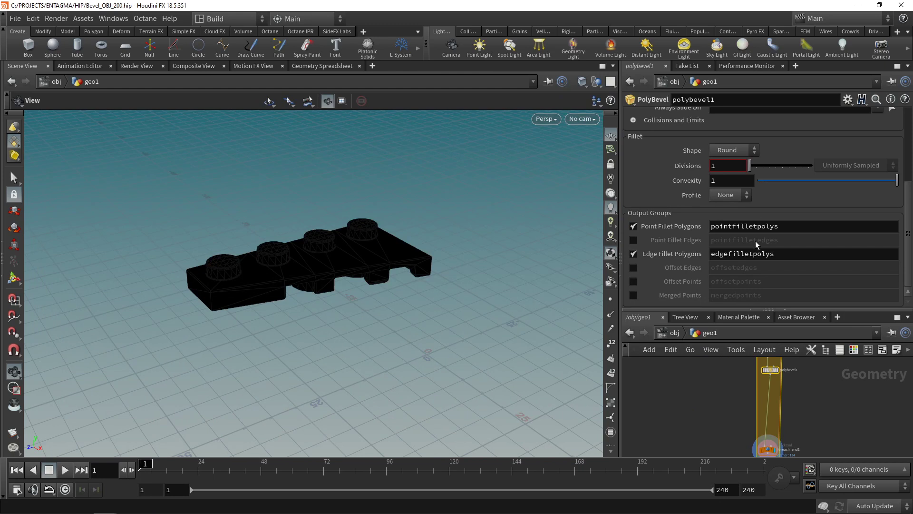
left_click_drag(769, 313, 769, 221)
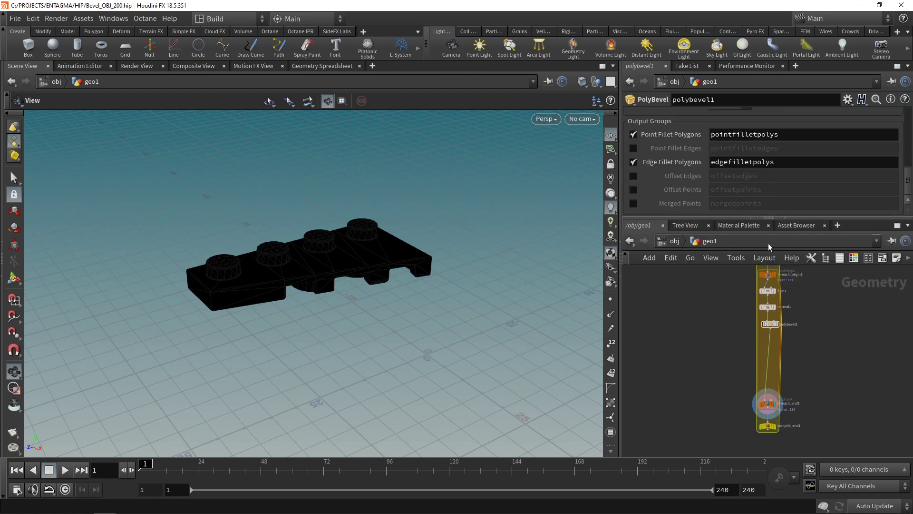
Step: Insert a Group Combine node into the loop directly after the PolyBevel node
key("Tab")
type("groupd")
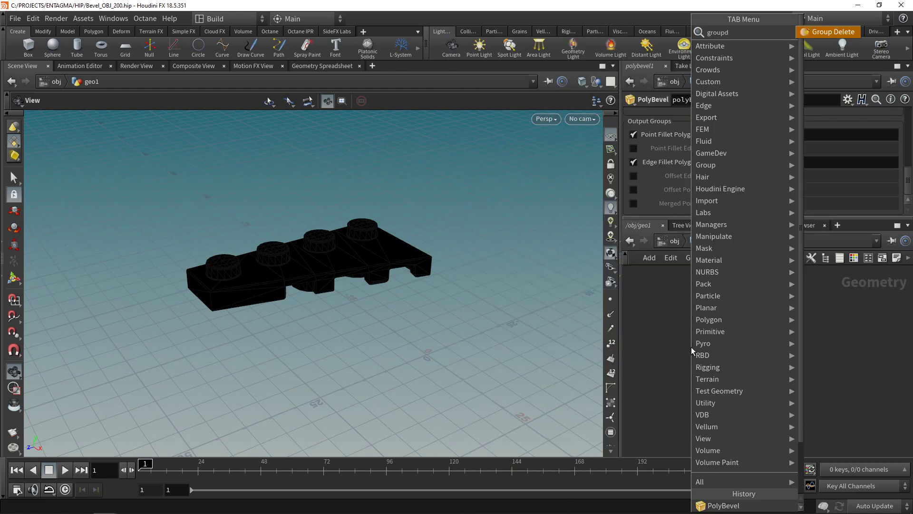
key("BackSpace")
type("com")
key("Return")
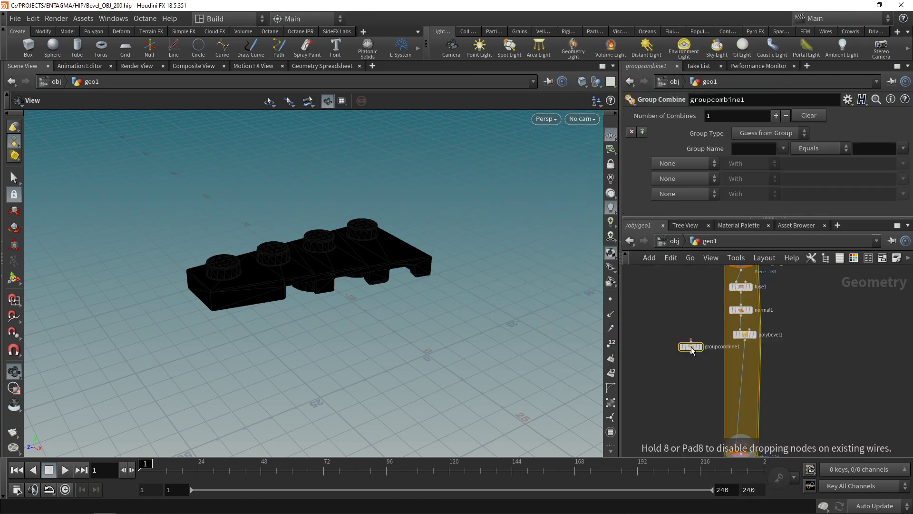
left_click(741, 357)
Step: Define the group exclude as the union of edgefilletpolys and pointfilletpolys, and display the Group Combine node's result
left_click(747, 150)
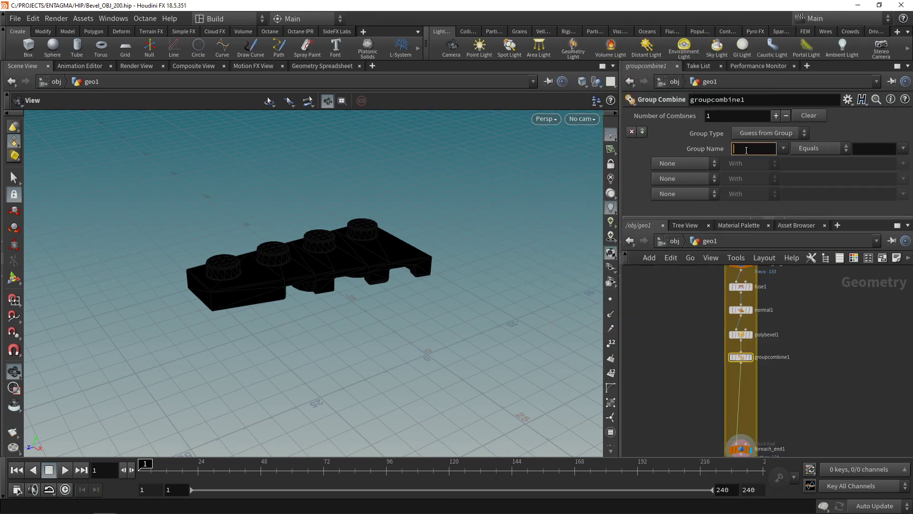
left_click(903, 148)
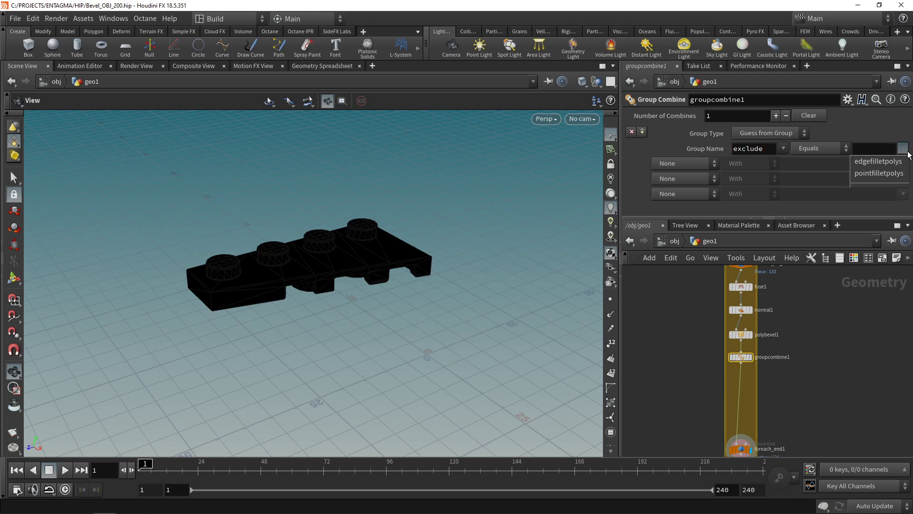
left_click(886, 166)
left_click(704, 164)
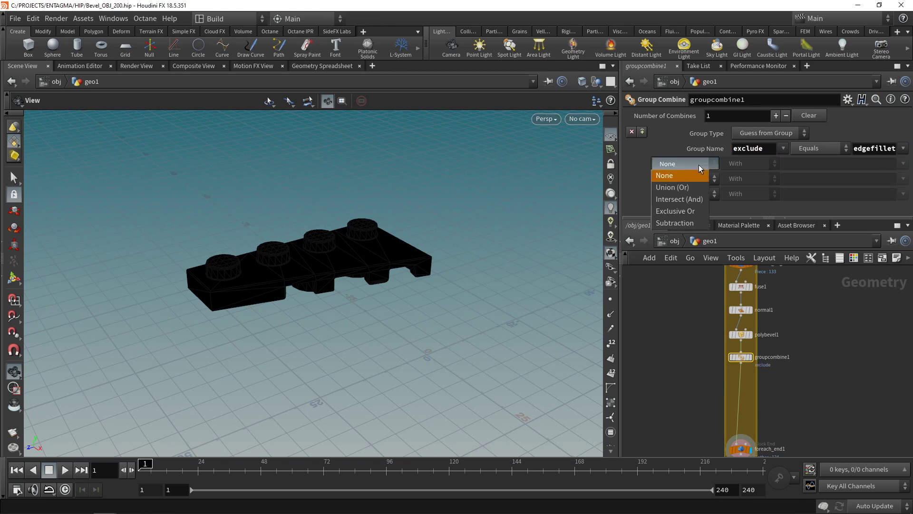
left_click(704, 173)
left_click(903, 163)
left_click(879, 188)
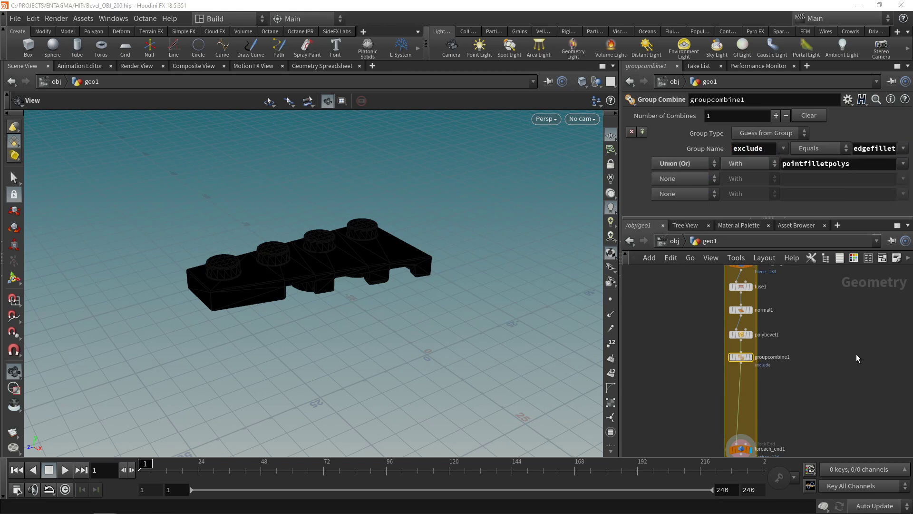
left_click_drag(333, 259, 375, 243)
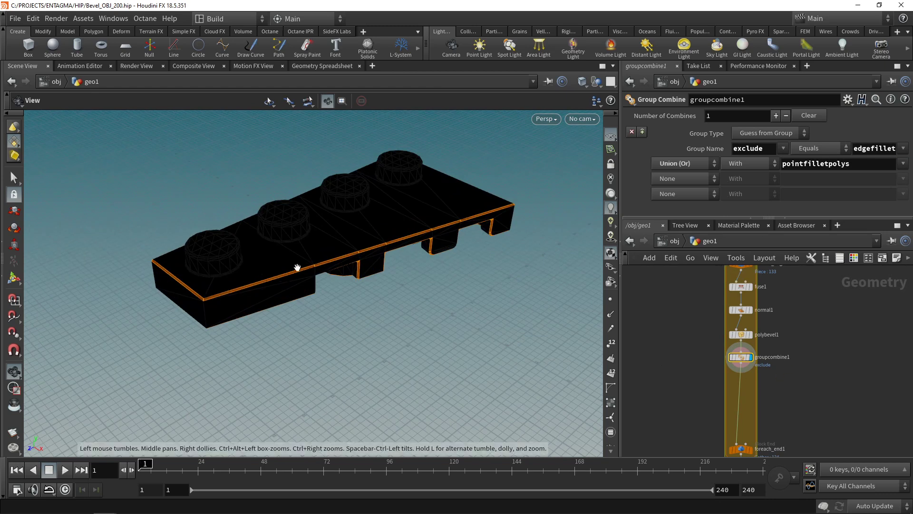
Step: Insert a second Normal node between the Group Combine node and the for-each end node
left_click(738, 310)
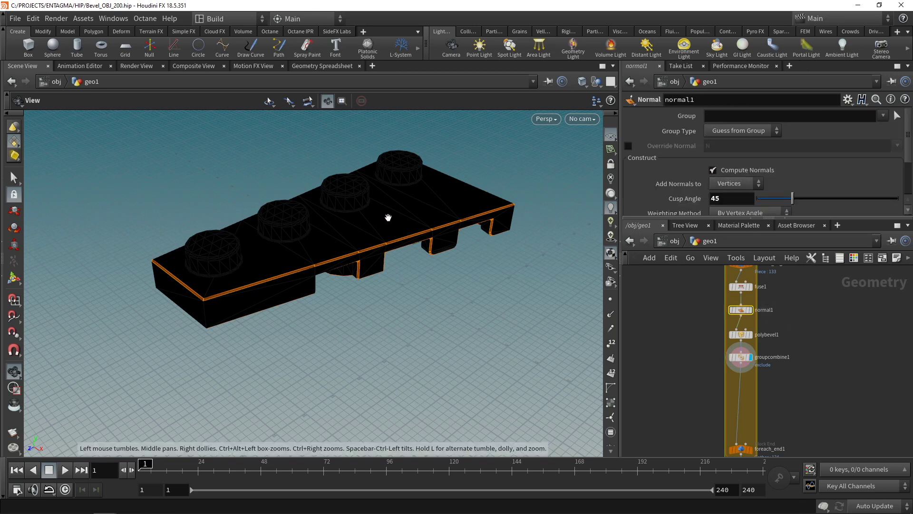
key("Tab")
type("normal")
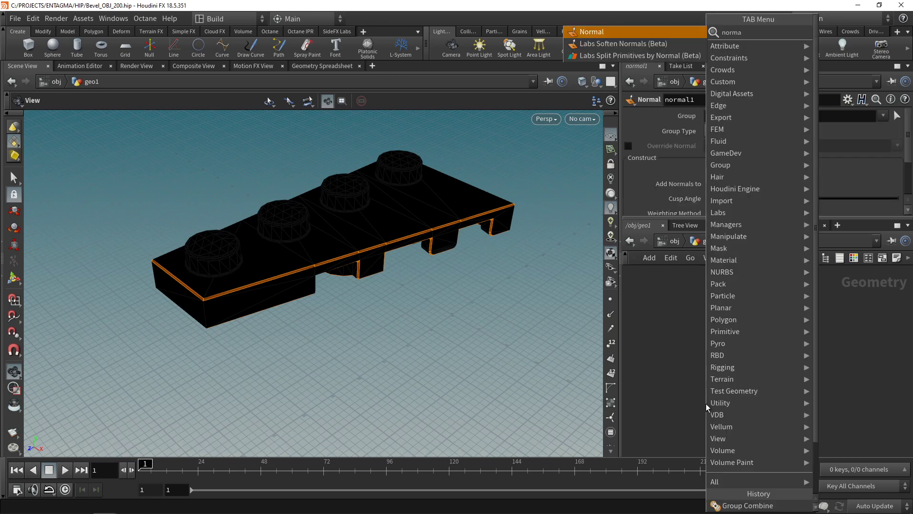
key("Return")
left_click(740, 398)
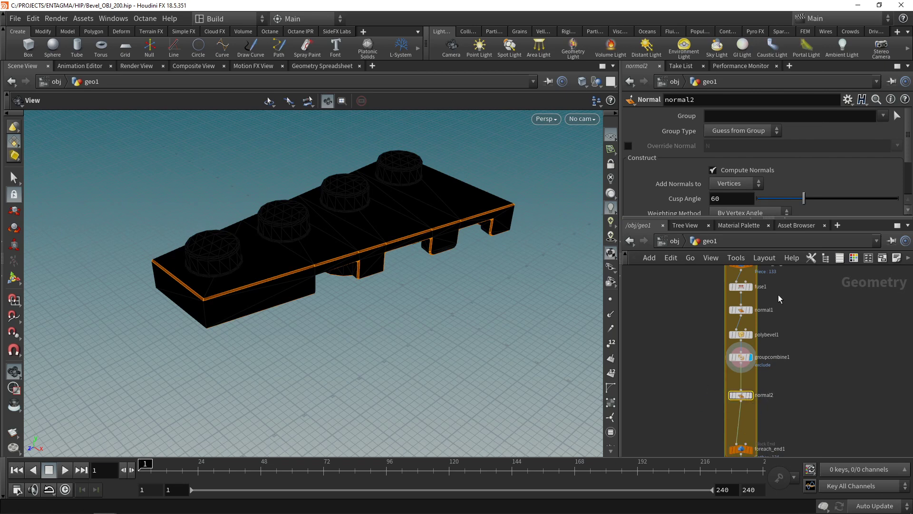
Step: Restrict the second Normal node to the group !exclude, set its Cusp Angle to 35 and display its result
left_click(883, 115)
left_click(821, 151)
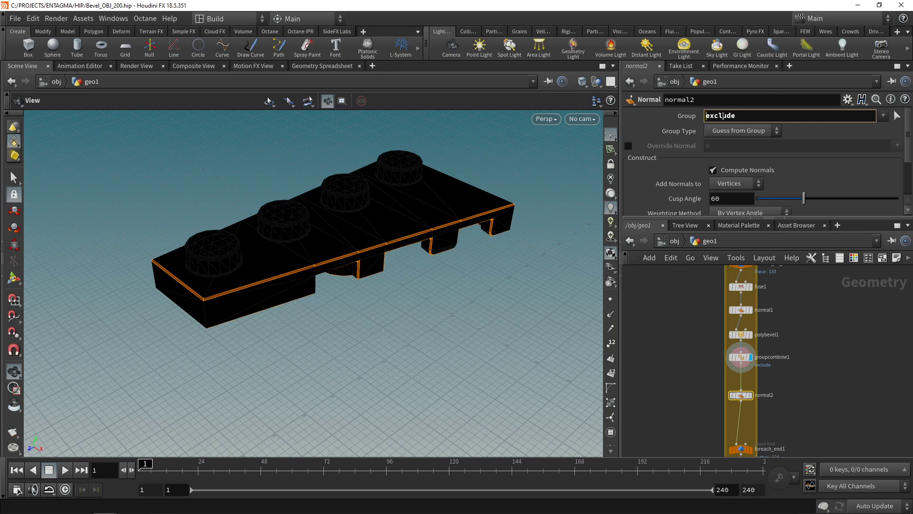
key("Home")
type("!")
key("Return")
left_click(732, 198)
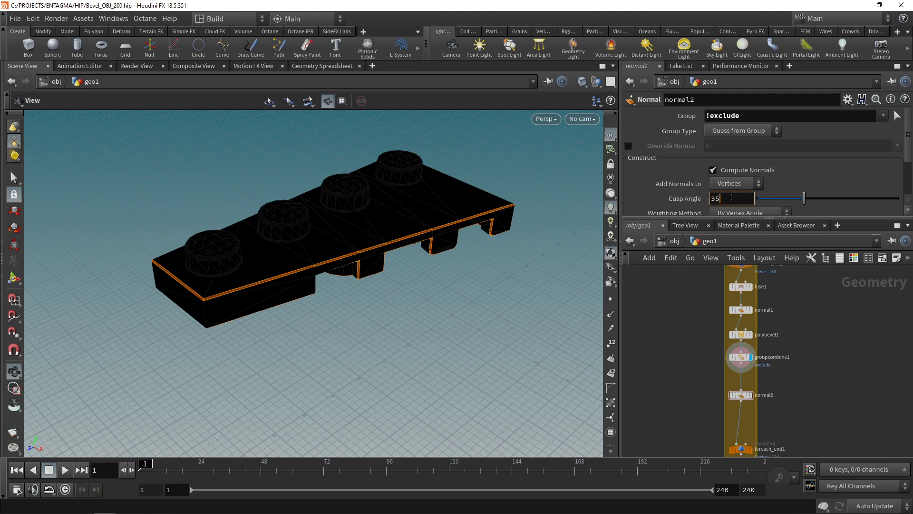
key("Return")
left_click(751, 394)
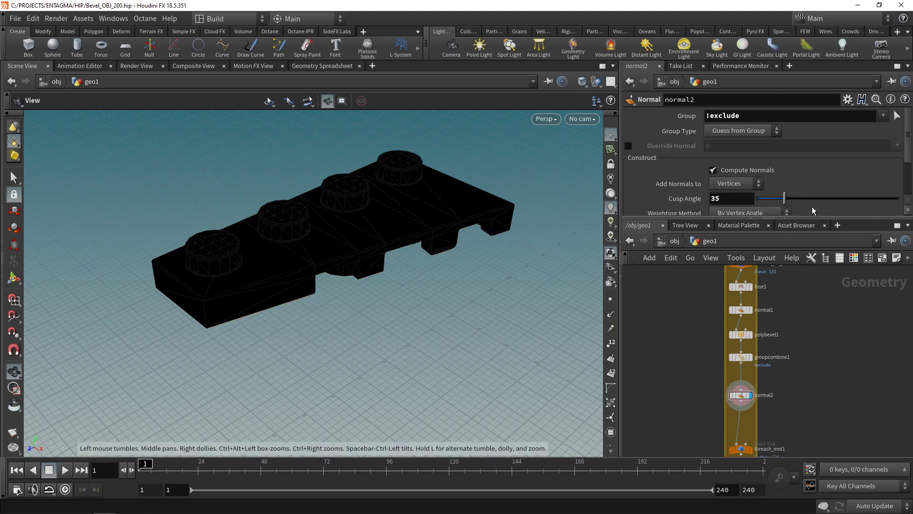
Step: Set the second Normal node's Weighting Method to By Face Area
left_click_drag(773, 221, 771, 258)
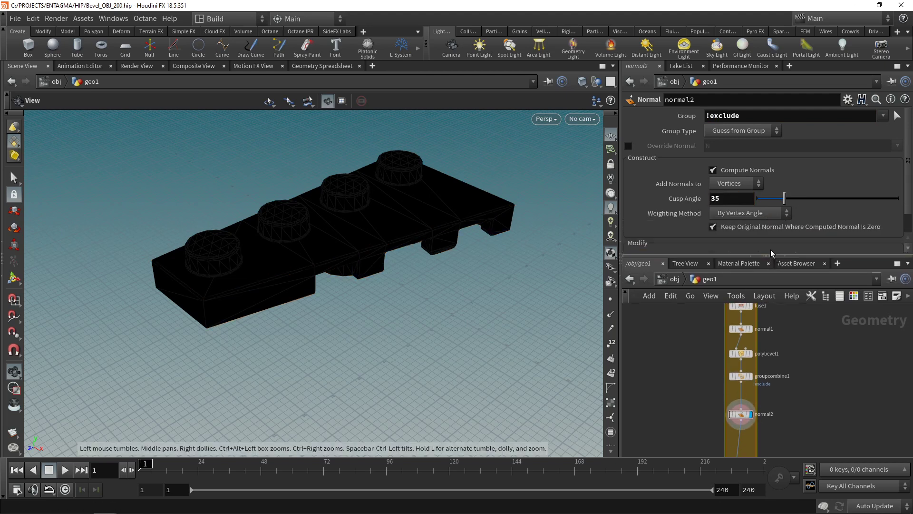
left_click(766, 214)
left_click(742, 248)
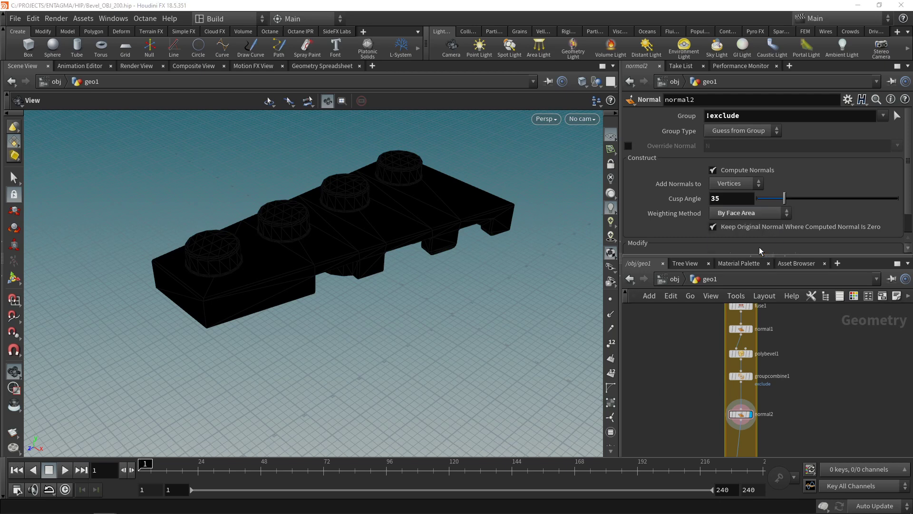
Step: Display the compile end node's output and turn off Single Pass on the for-each end node to process all pieces
scroll(807, 401, "down", 2)
middle_click_drag(794, 417, 794, 401)
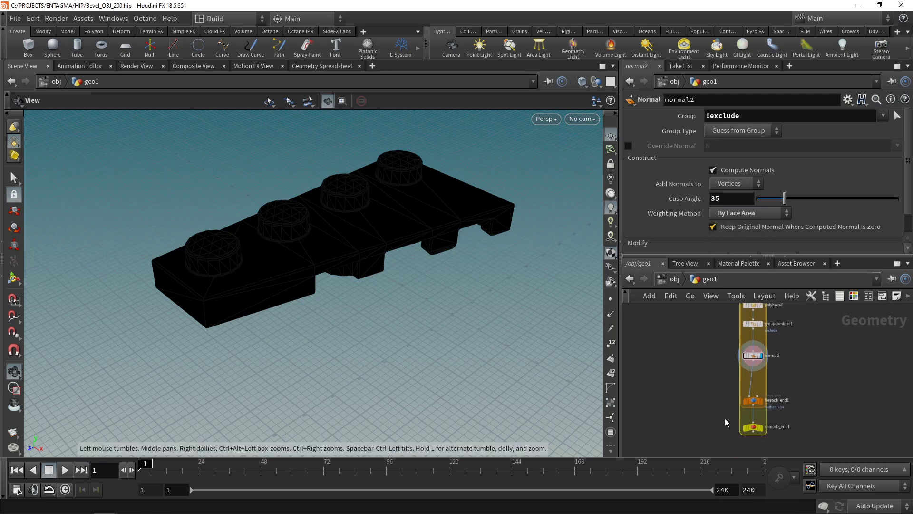
mouse_move(761, 431)
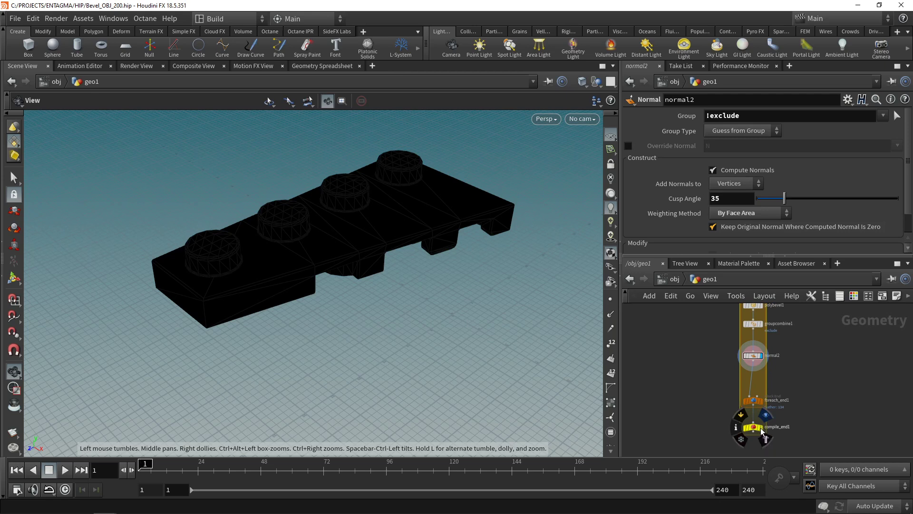
left_click(765, 415)
left_click(753, 401)
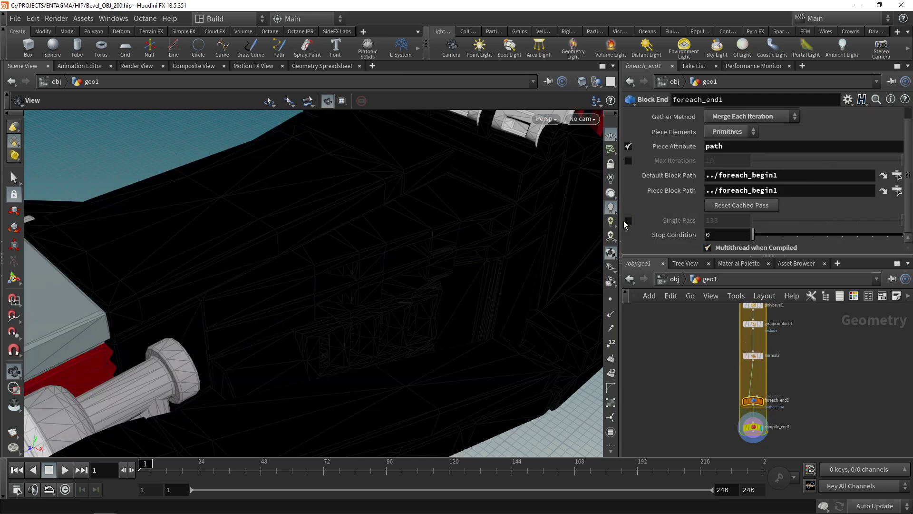
Step: Frame the whole car in the viewport and show it shaded without the wireframe overlay
key("space+g")
mouse_move(371, 319)
left_mouse_down()
mouse_move(334, 304)
mouse_move(310, 266)
mouse_move(319, 269)
left_mouse_up()
left_click(582, 82)
left_click(609, 193)
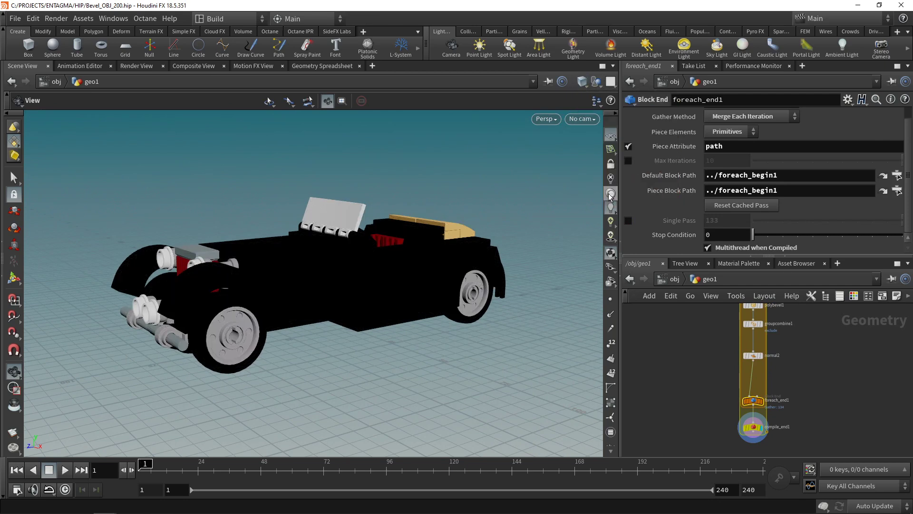
Step: Add an Attribute Delete node after the compile end, remove the primitive attribute shop_materialpath and display its result
middle_click_drag(799, 454, 797, 428)
key("Tab")
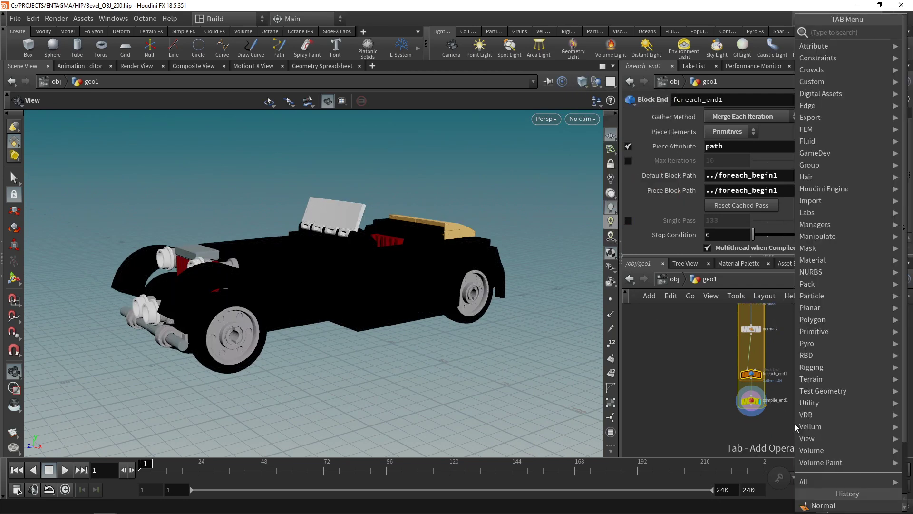
type("attde")
key("Return")
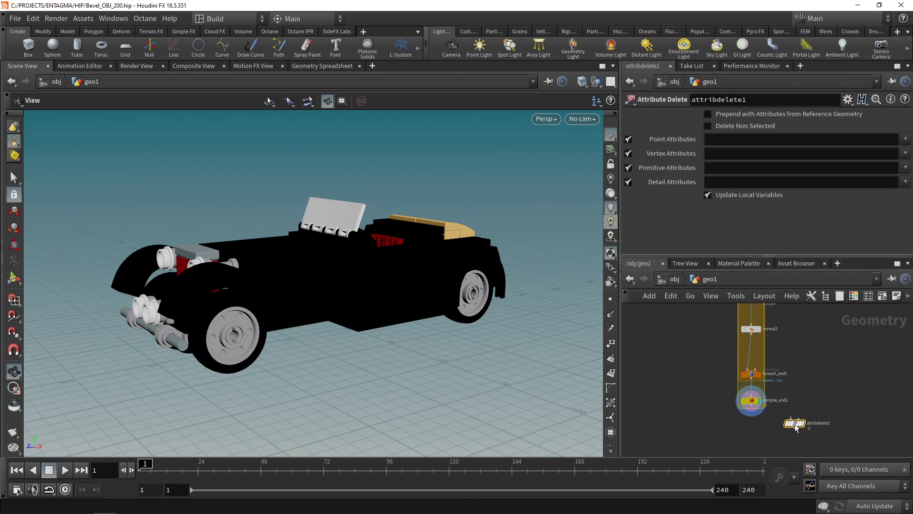
left_click(796, 424)
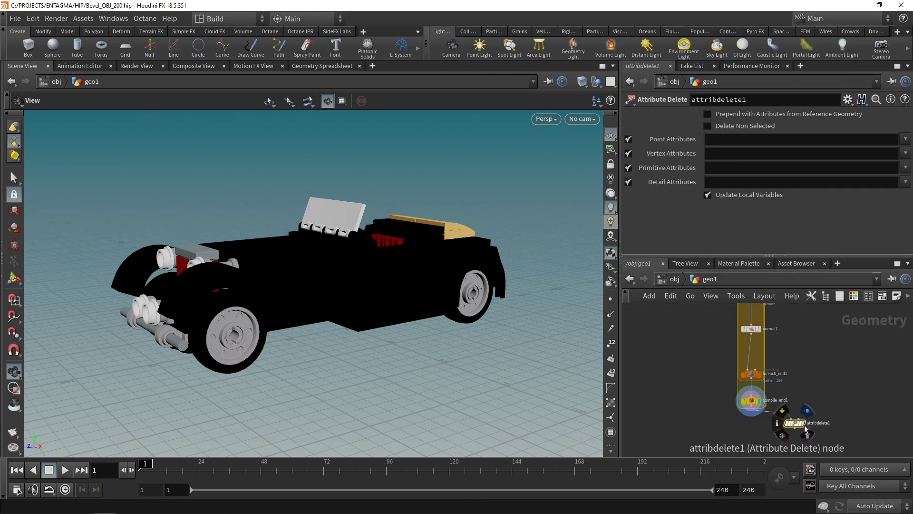
middle_click(789, 425)
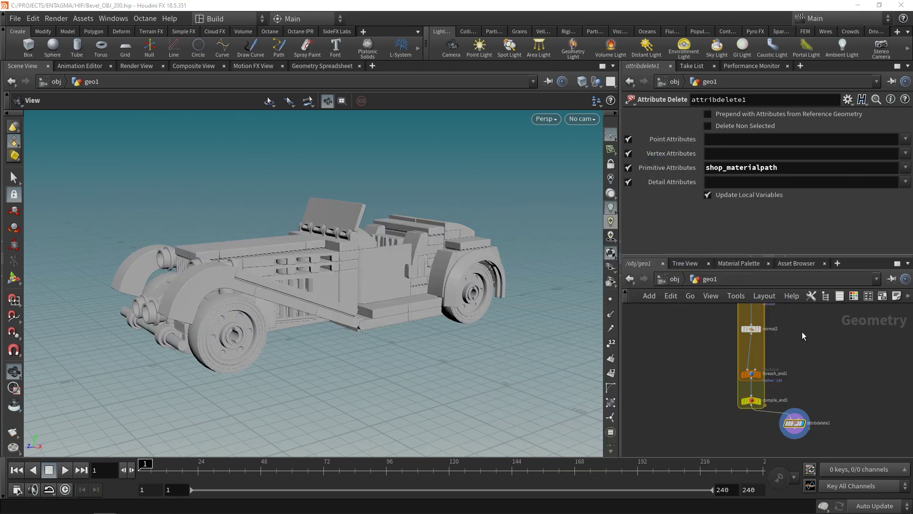
Step: Duplicate the Attribute Delete node, wire the copy to the unbeveled geometry above the compile block and display it
scroll(824, 399, "down", 1)
mouse_move(850, 386)
middle_mouse_down()
mouse_move(824, 400)
mouse_move(790, 299)
middle_mouse_up()
key("ctrl+c")
key("ctrl+v")
left_click(728, 329)
left_click(765, 383)
left_click_drag(769, 388, 787, 441)
scroll(788, 428, "down", 3)
middle_click_drag(798, 371, 769, 381)
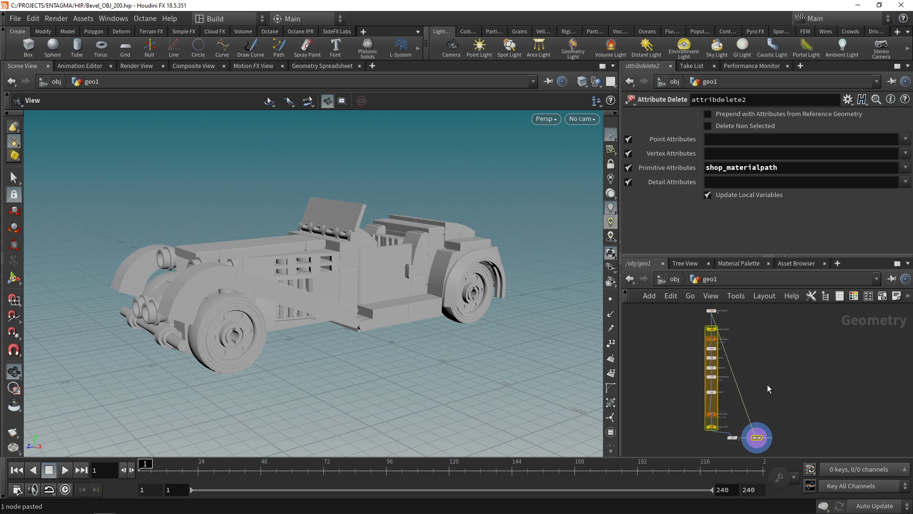
Step: Add a Switch node fed by attribdelete1 and attribdelete2, in that order, and display its output
scroll(769, 389, "up", 3)
key("Tab")
type("swi")
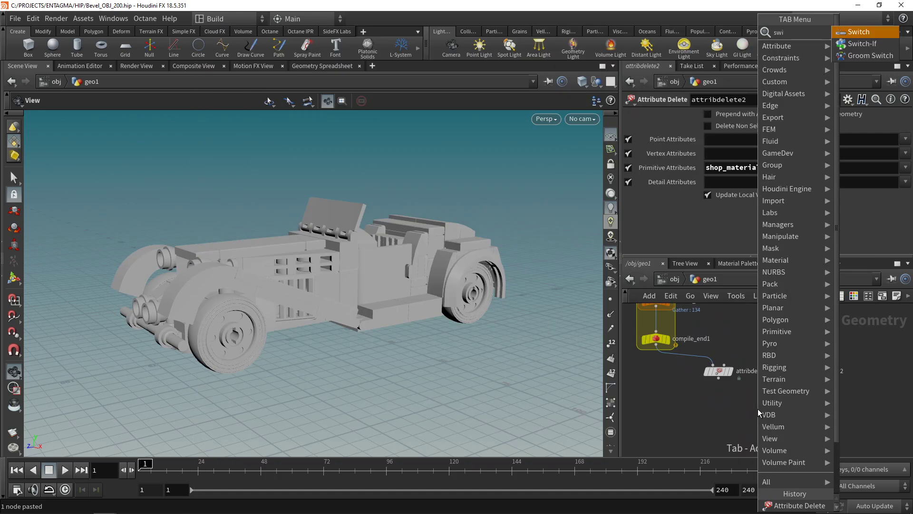
key("Return")
left_click(759, 409)
left_click(719, 378)
left_click(758, 401)
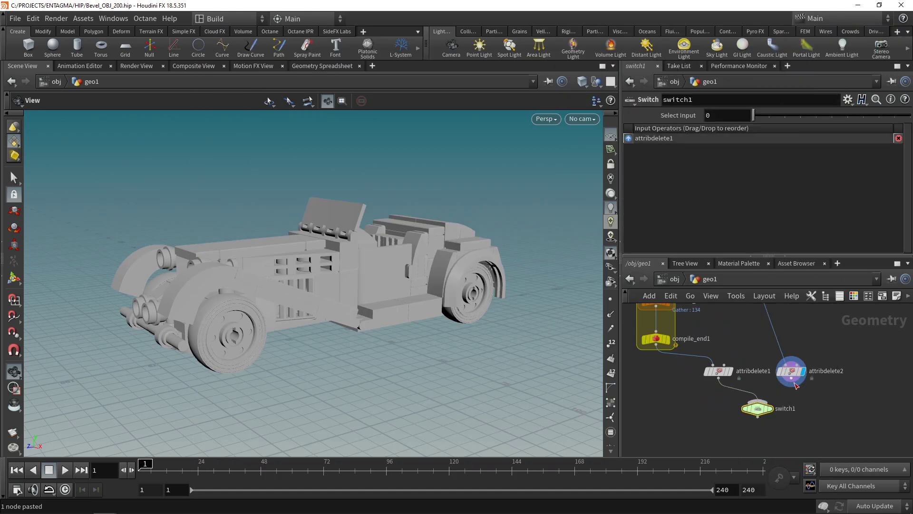
left_click(791, 378)
left_click(760, 402)
left_click(772, 408)
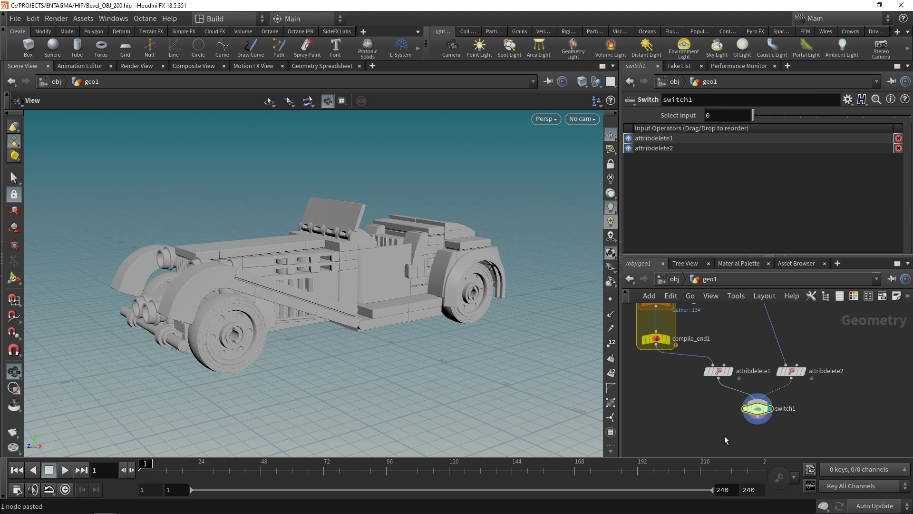
Step: Compare the beveled and unbeveled car by alternating the Switch node's Select Input between 1 and 0, ending on 0
left_click(722, 114)
type("1")
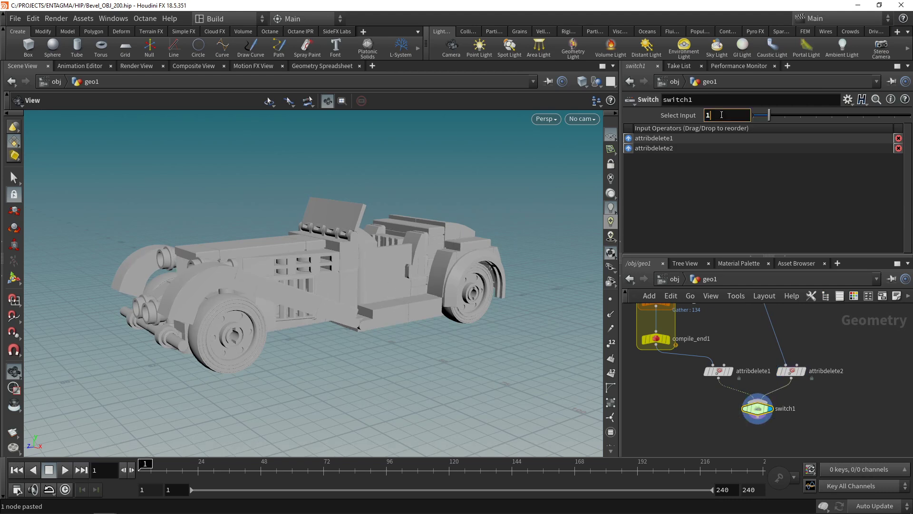
key("BackSpace")
type("0")
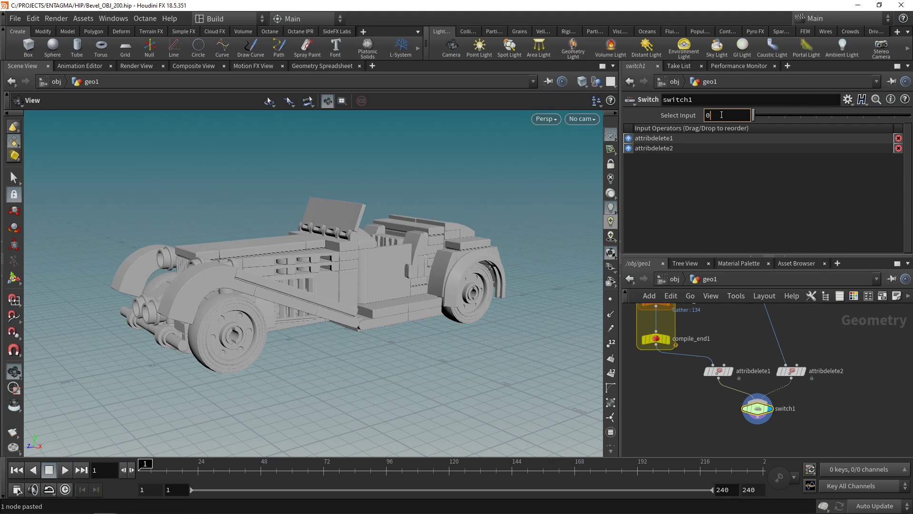
key("BackSpace")
type("1")
key("BackSpace")
type("0")
Step: Display the compile end node's output and wire a new ROP FBX Output node to it
middle_click_drag(690, 380, 691, 361)
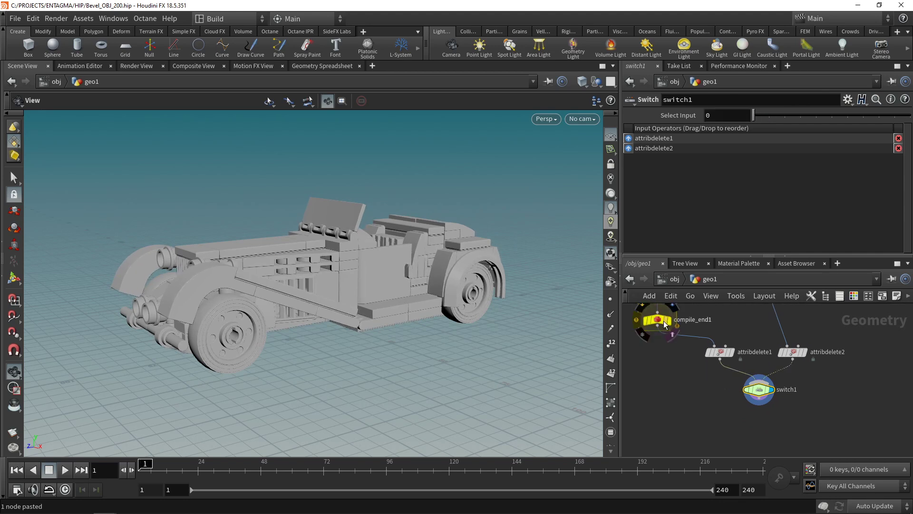
left_click(668, 319)
middle_click_drag(652, 393, 666, 421)
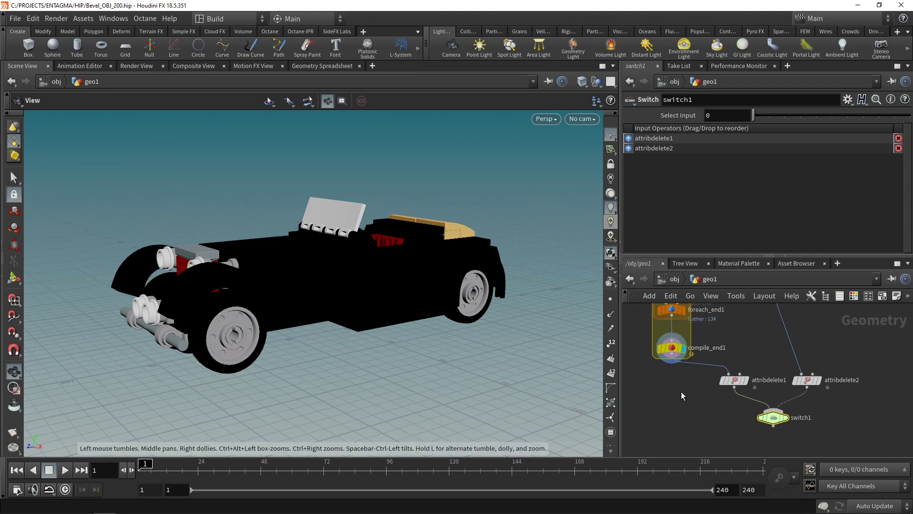
key("Tab")
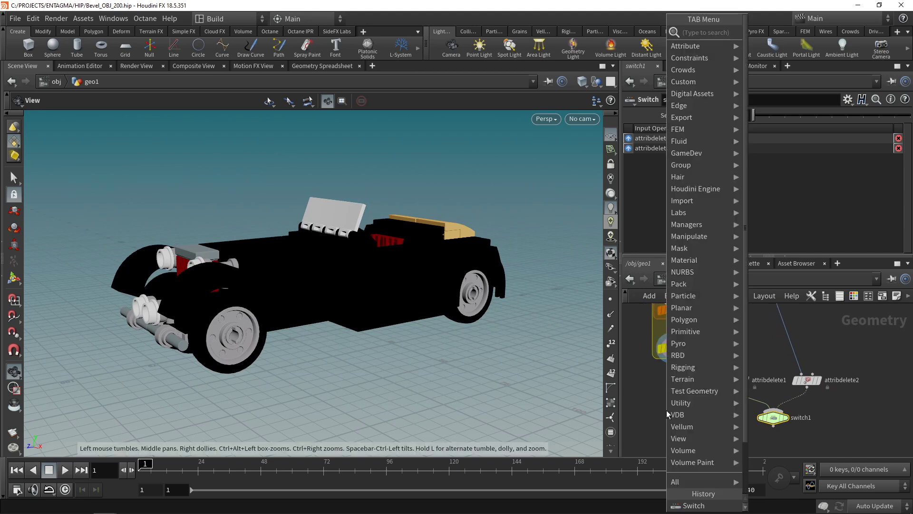
type("fbx")
key("Down")
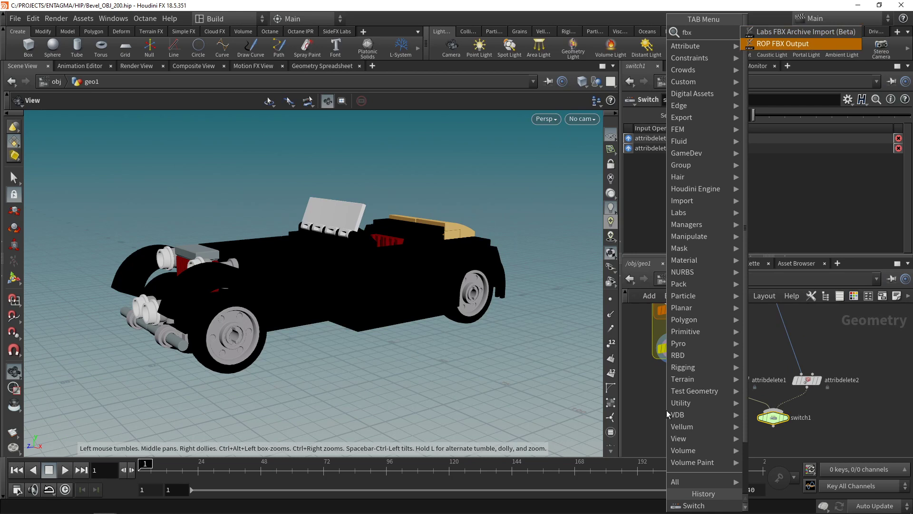
key("Return")
left_click(667, 411)
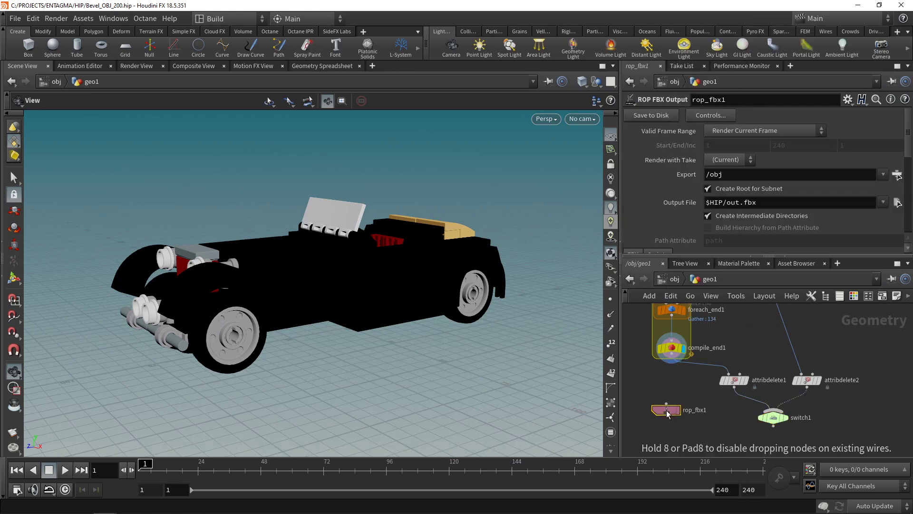
left_click(672, 363)
left_click(671, 403)
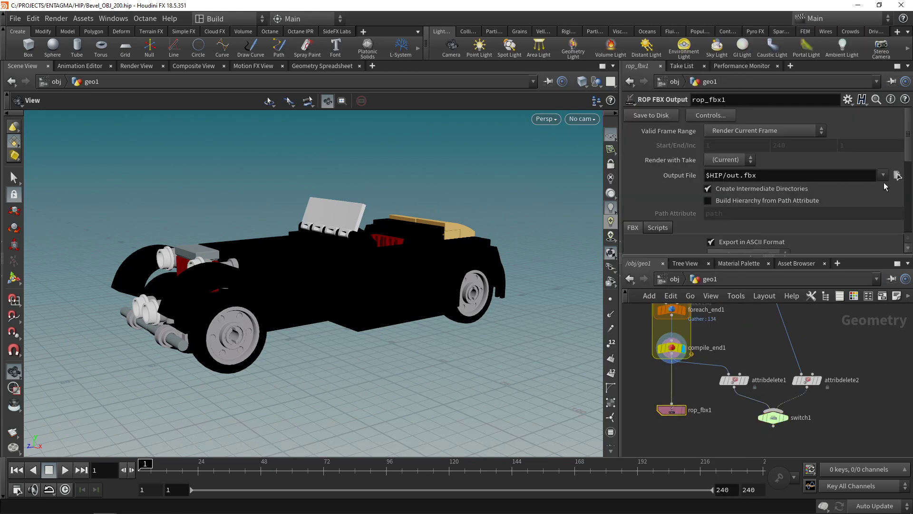
Step: Set the FBX output file to lego_car_beveled.fbx in $HIP/MG TD Midget (1952), then save the scene and export the FBX
left_click(898, 176)
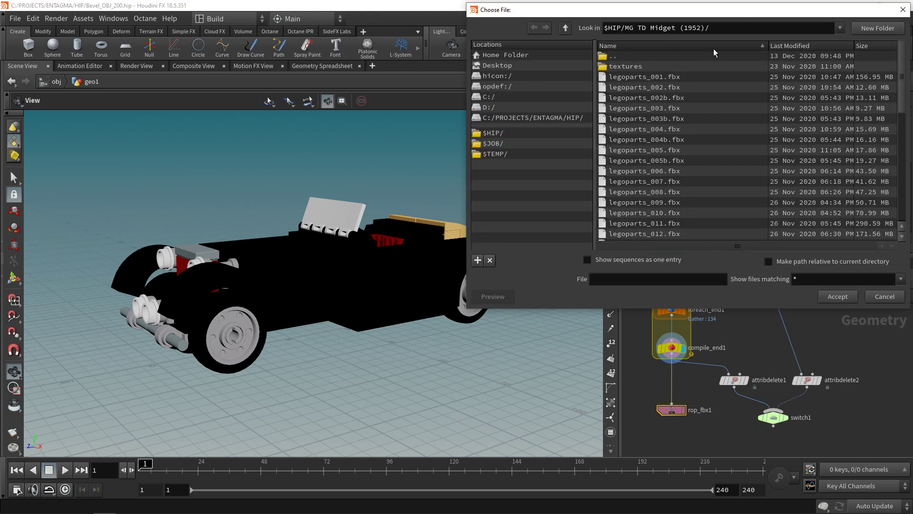
left_click(653, 280)
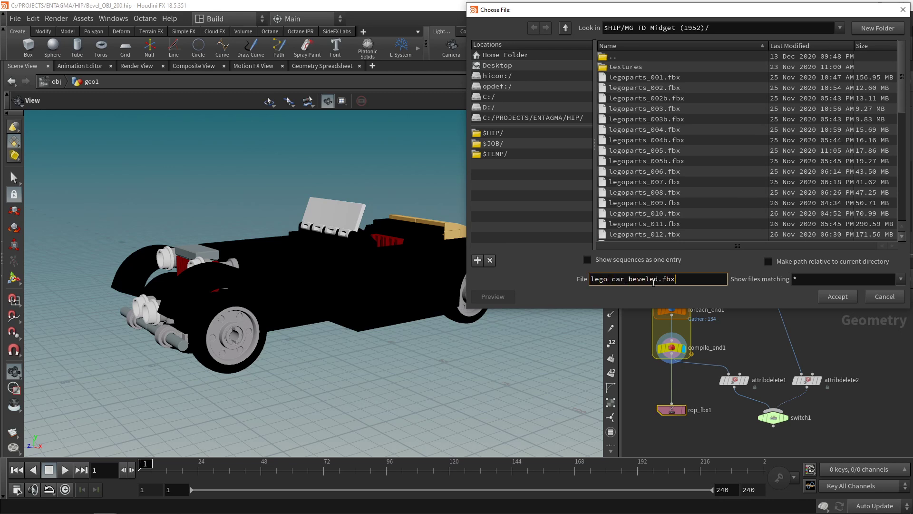
key("Return")
key("ctrl+s")
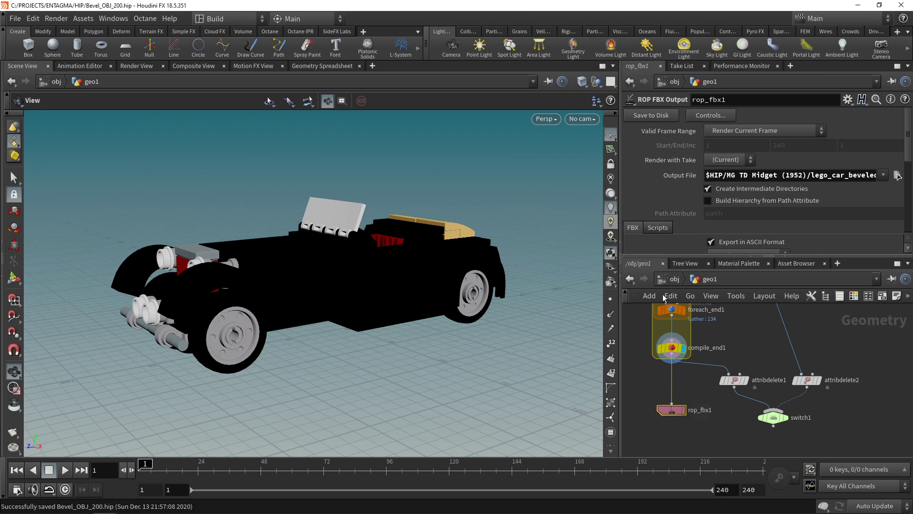
left_click(653, 117)
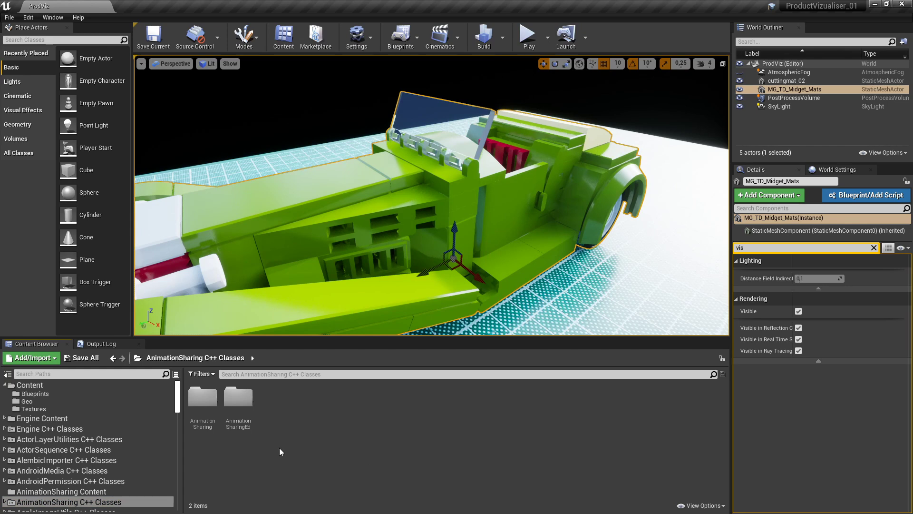
Step: Switch to Unreal Editor and import lego_car_beveled.fbx as a static mesh into the Content/Geo folder, closing the message log
left_click(27, 401)
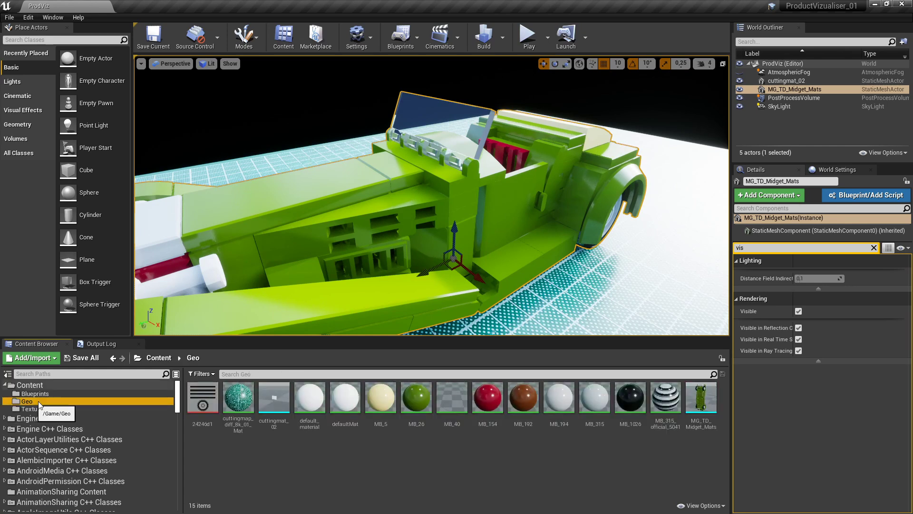
left_click(31, 358)
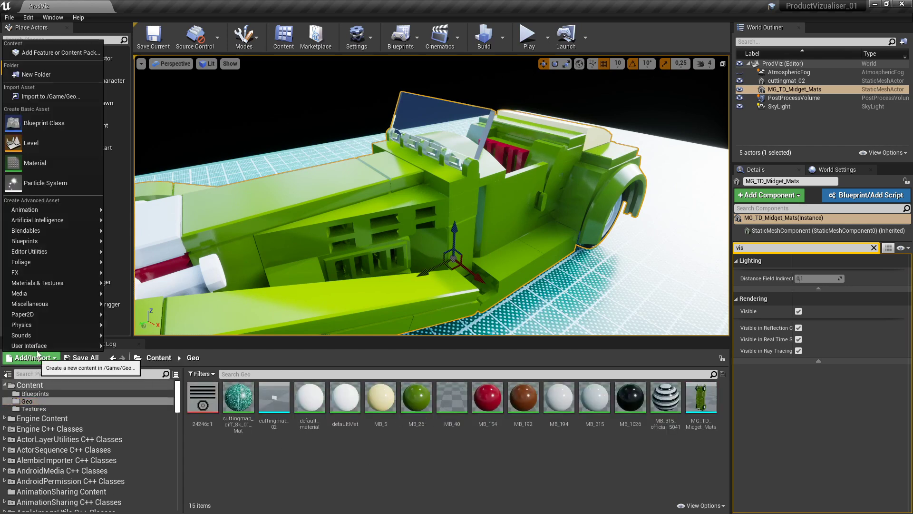
left_click(54, 110)
left_click(215, 79)
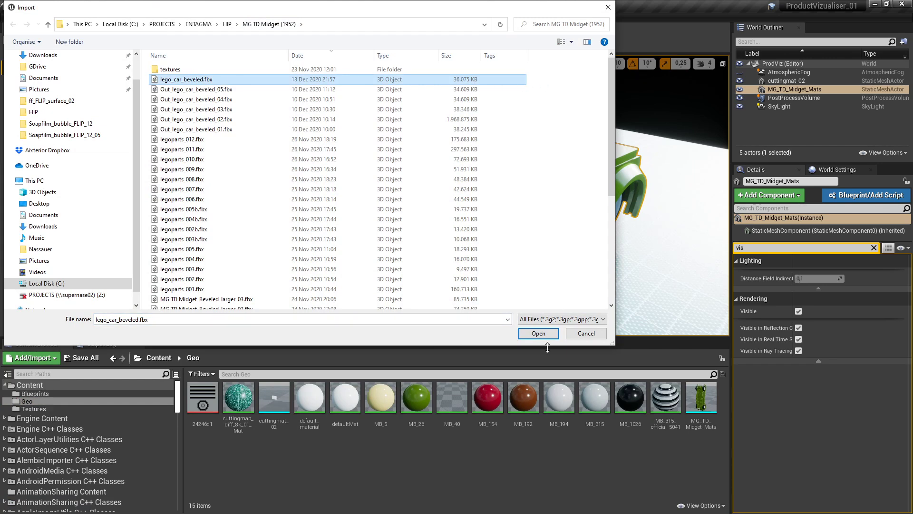
left_click(543, 334)
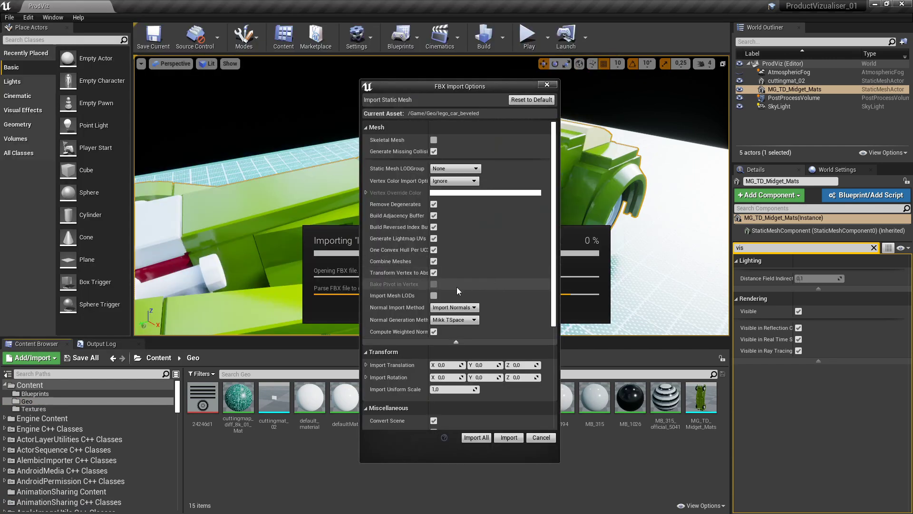
left_click(509, 437)
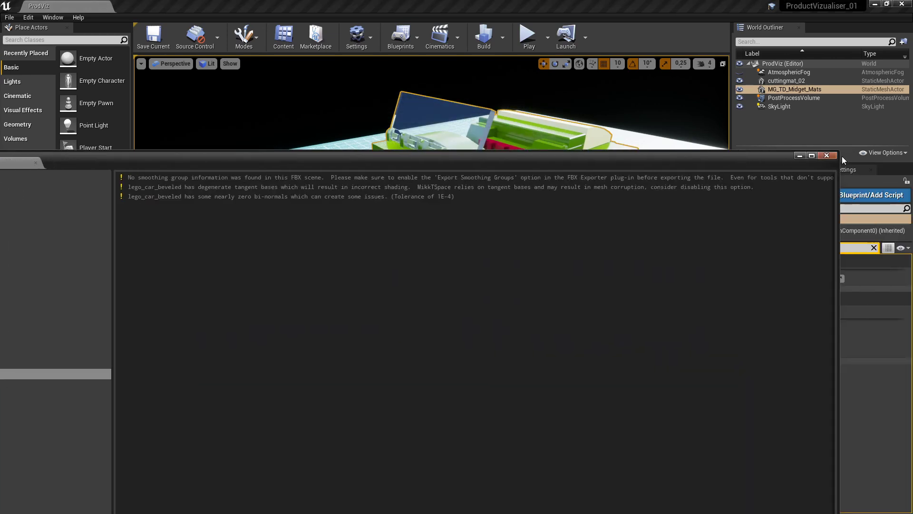
left_click(827, 155)
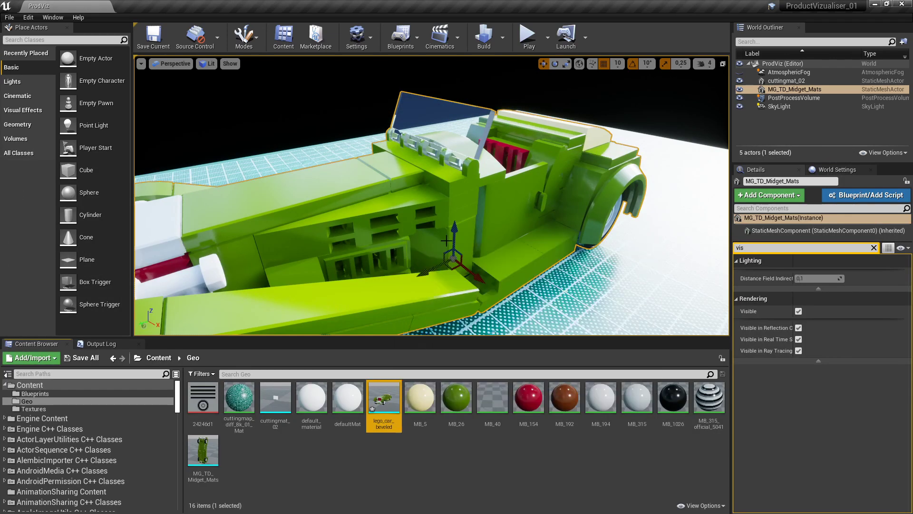
Step: Place the lego_car_beveled mesh in the level near the existing car and frame it
scroll(445, 243, "down", 5)
left_click_drag(382, 403, 490, 247)
key("f")
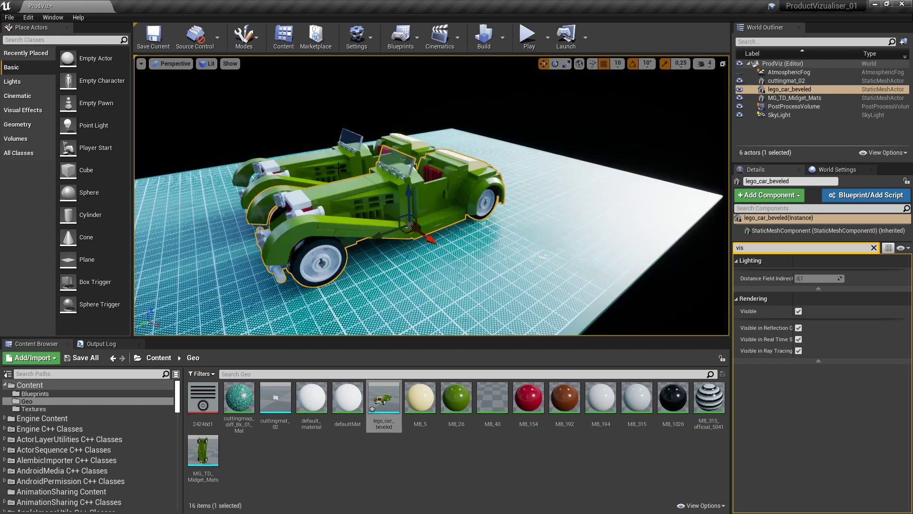
Step: Delete the old MG_TD_Midget_Mats actor from the level despite its Blueprint reference
left_click(339, 167)
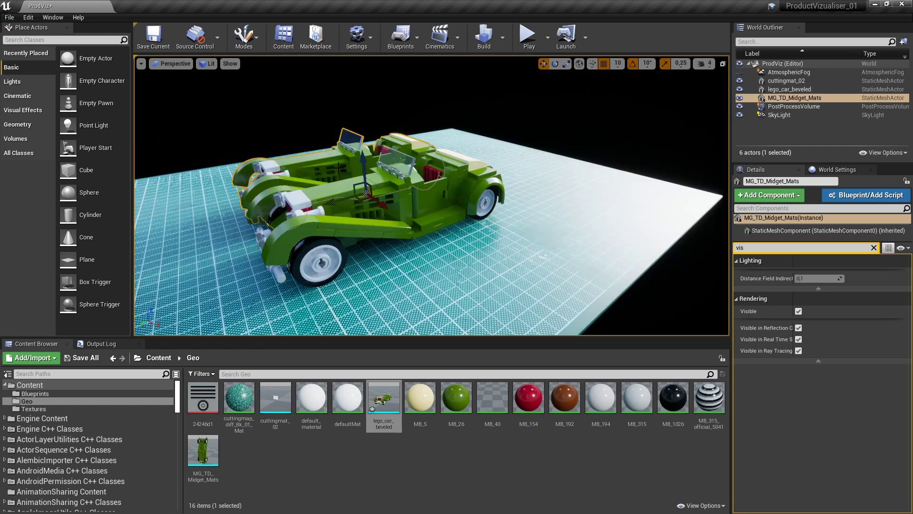
key("Delete")
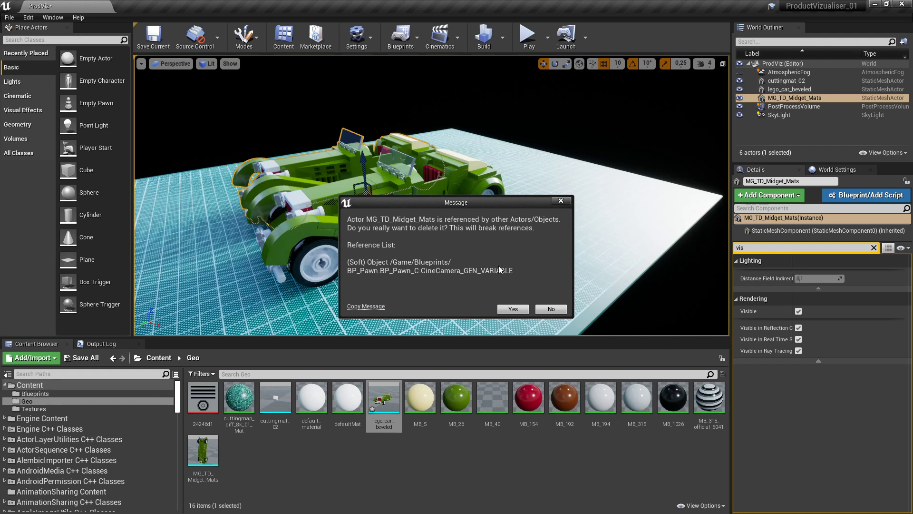
left_click(516, 312)
Step: Clear the details filter for the lego_car_beveled actor and set its X location to 0
left_click(426, 221)
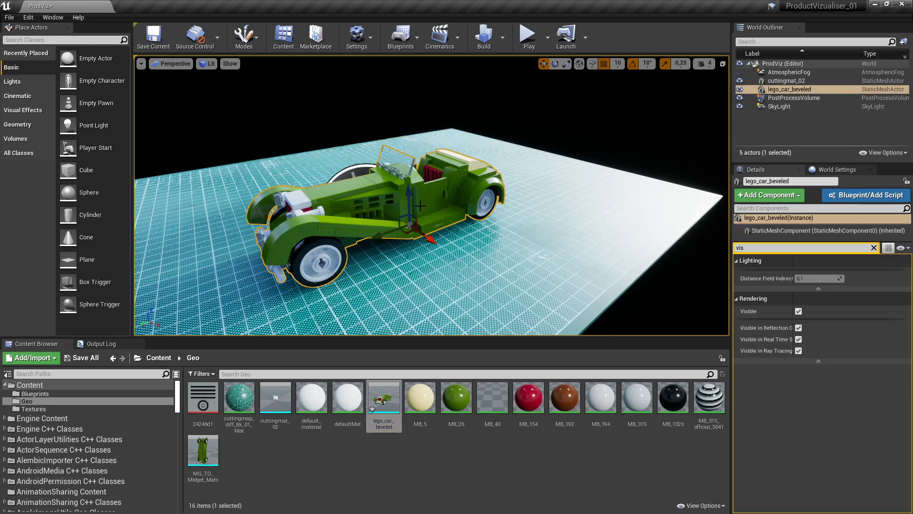
left_click(874, 248)
left_click(809, 273)
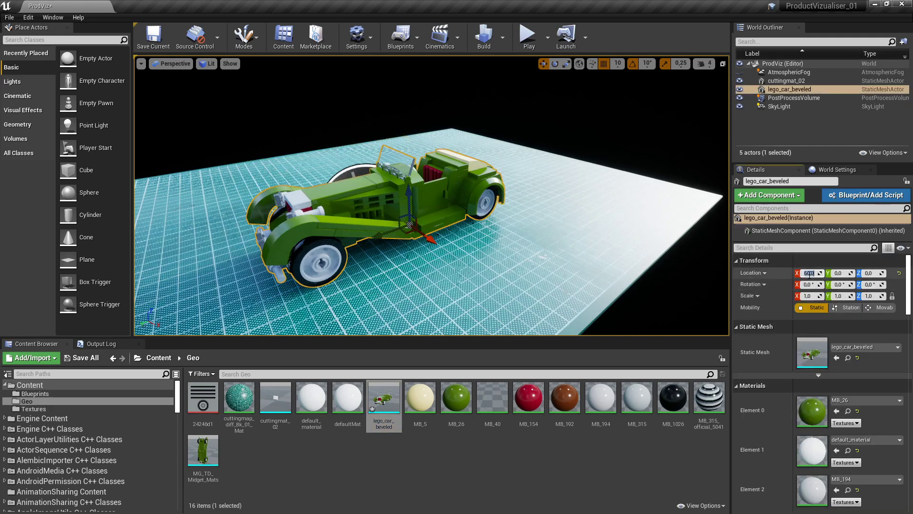
type("0")
key("Return")
Step: In the BP_Pawn Blueprint, set the CineCamera's focus Actor to Track to lego_car_beveled and save the Blueprint
left_click(159, 358)
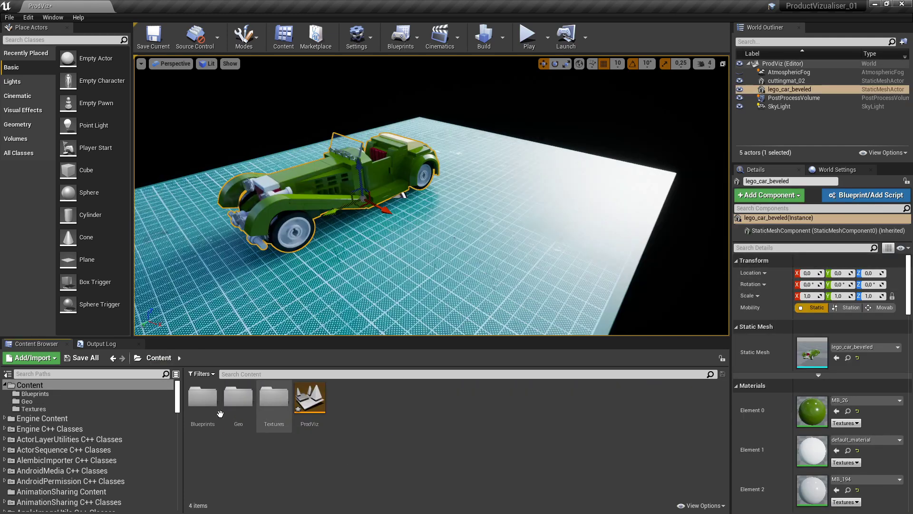
double_click(203, 398)
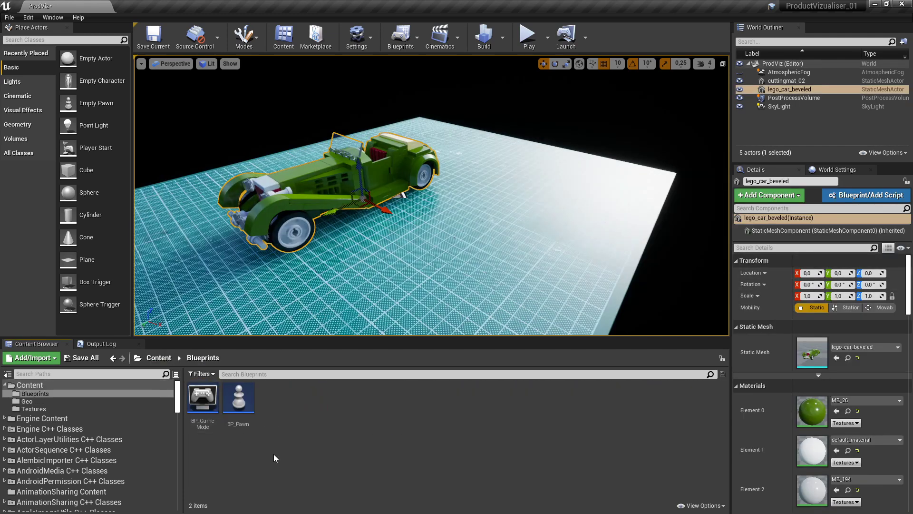
left_click(237, 395)
double_click(237, 394)
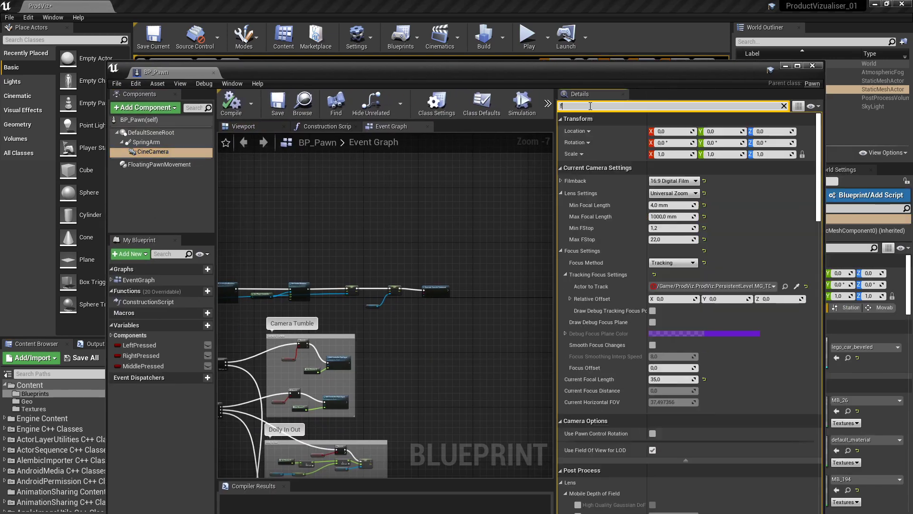
scroll(713, 214, "down", 4)
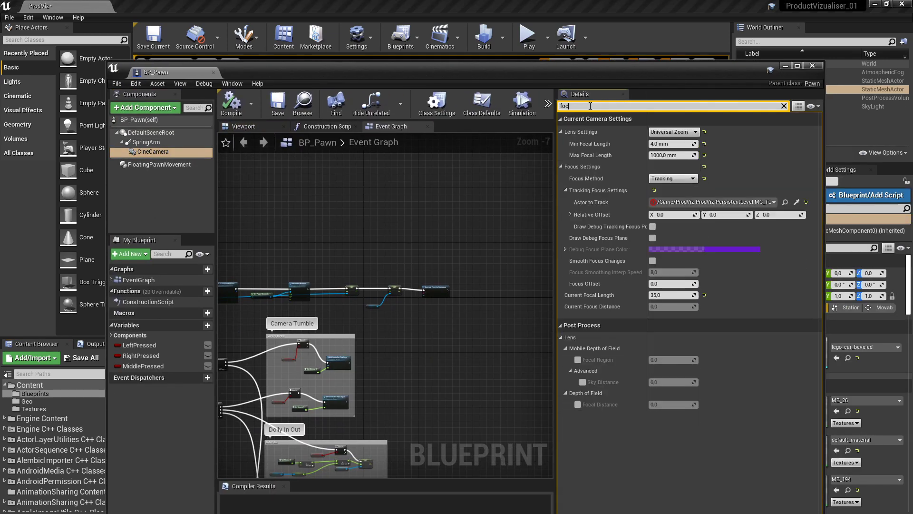
left_click(774, 167)
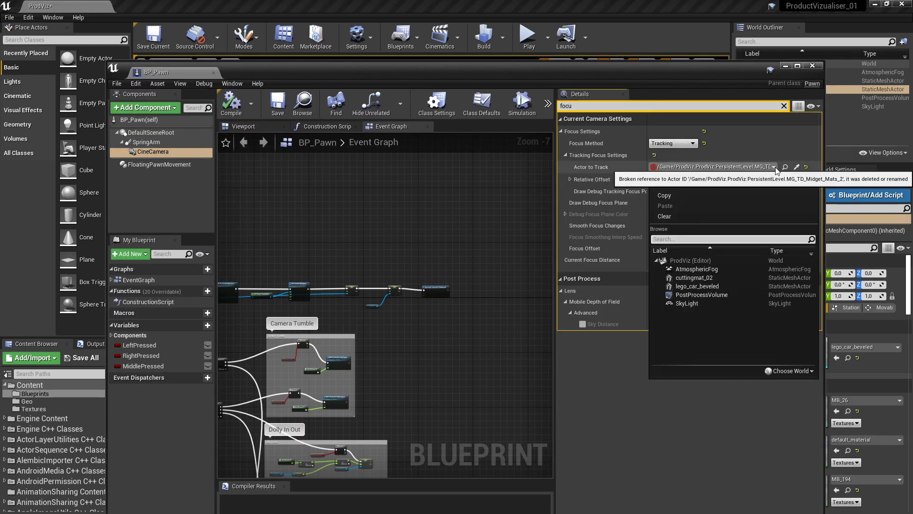
left_click(704, 286)
left_click_drag(556, 68, 569, 104)
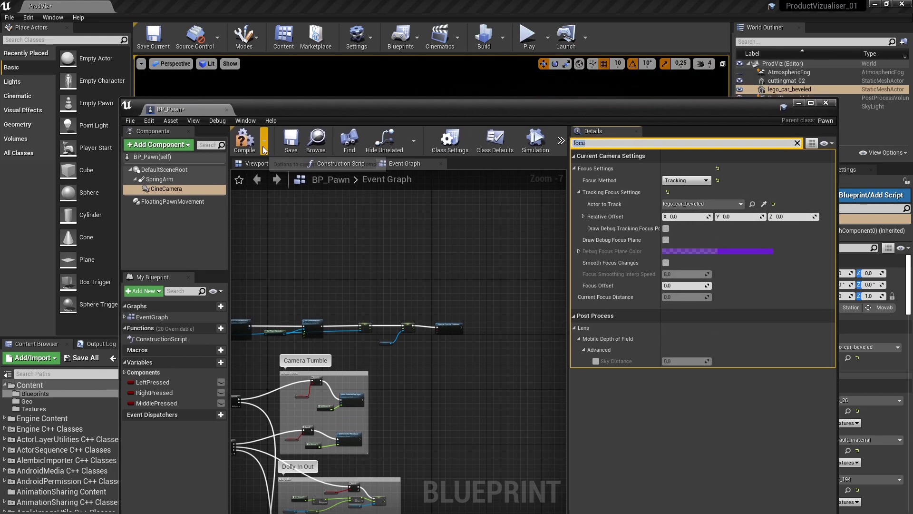
left_click(291, 141)
Step: Play the level to inspect the beveled car through the pawn camera, and stop the preview
left_click(527, 36)
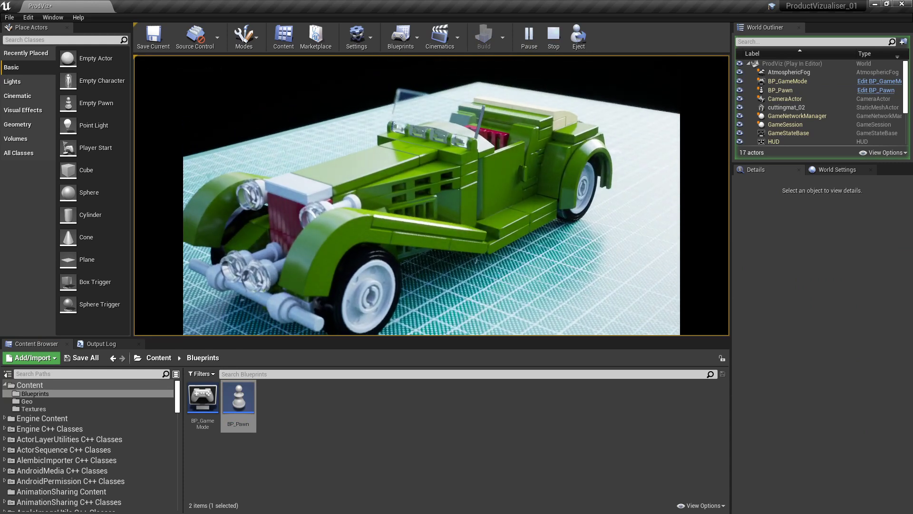
key("Escape")
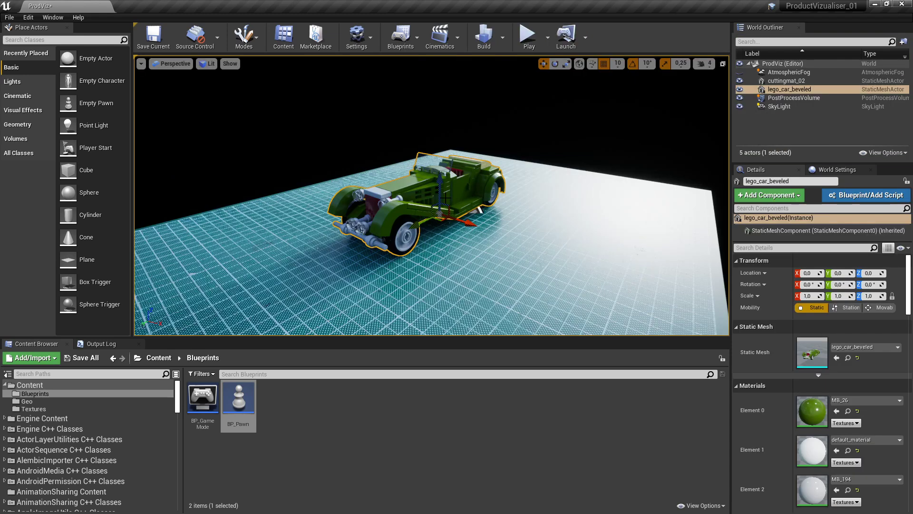